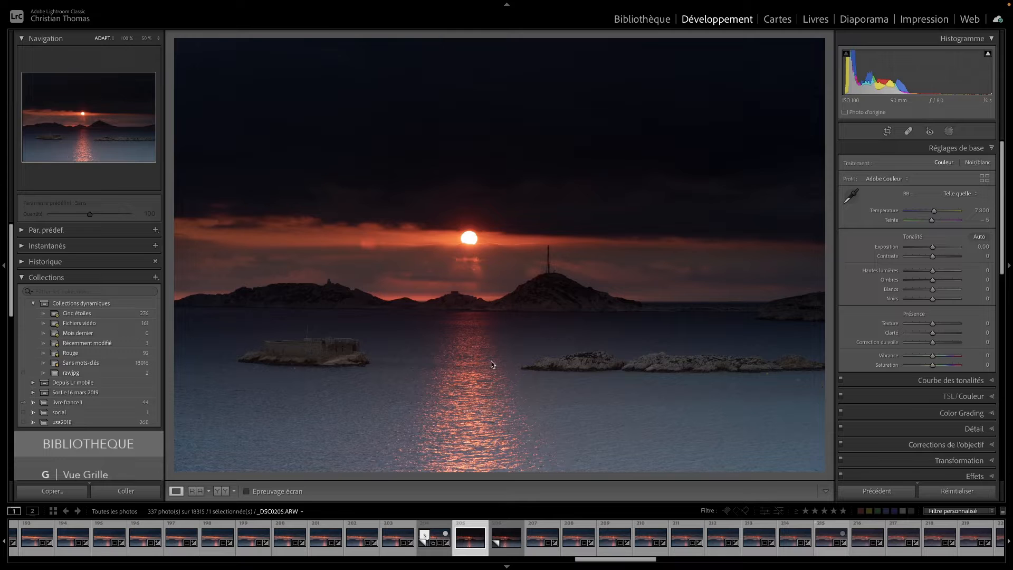
- Compare the finished edit in virtual copy Copie 2 with the unedited original _DSC0205.ARW by alternating between them
click(436, 528)
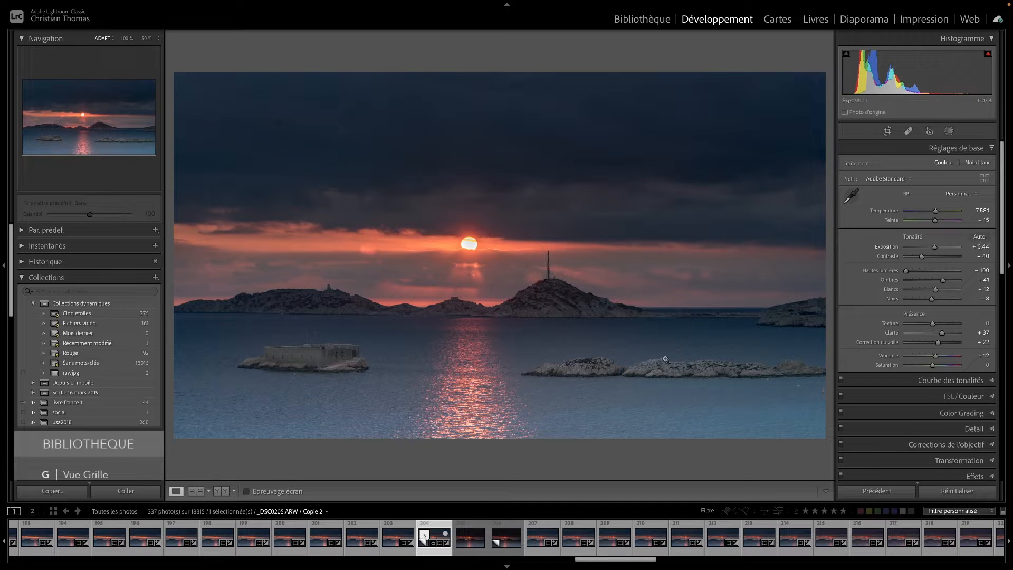
click(473, 535)
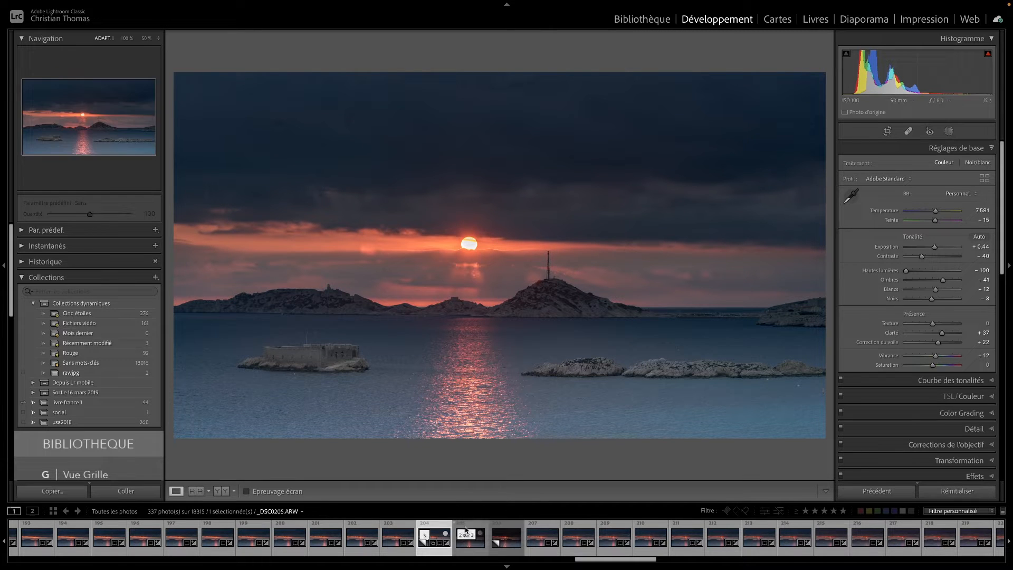
click(468, 530)
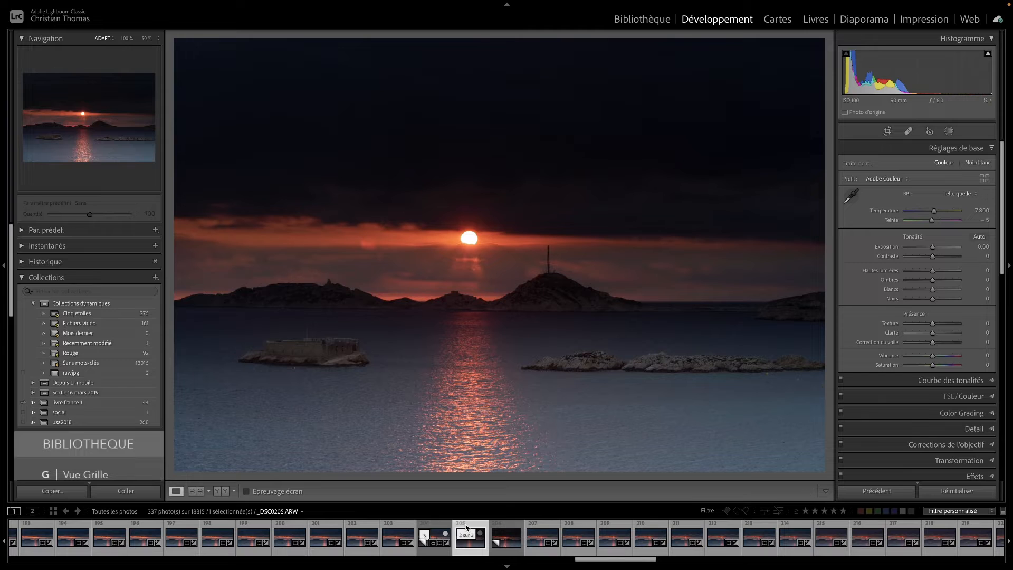
click(436, 526)
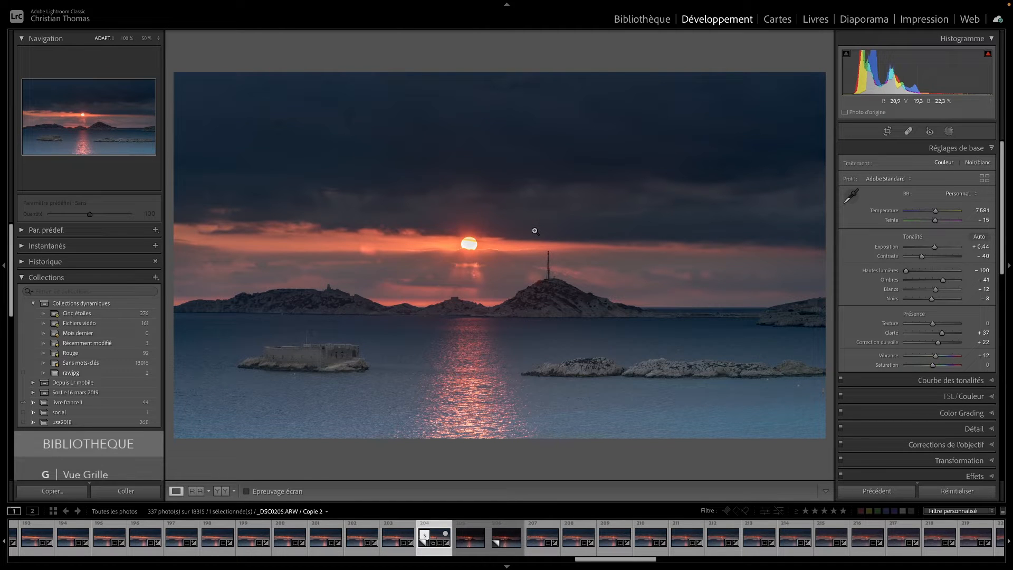
click(468, 528)
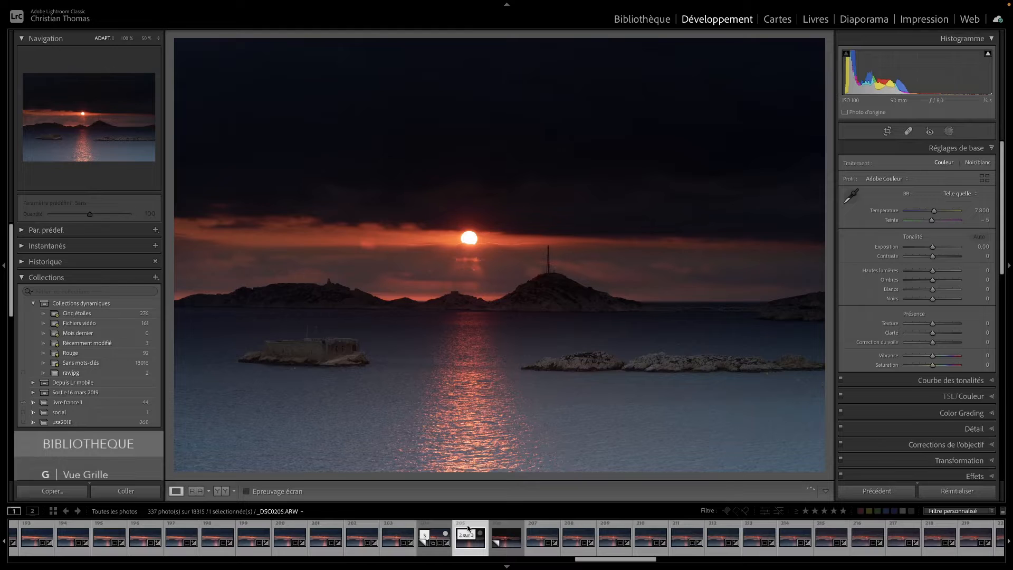
click(433, 528)
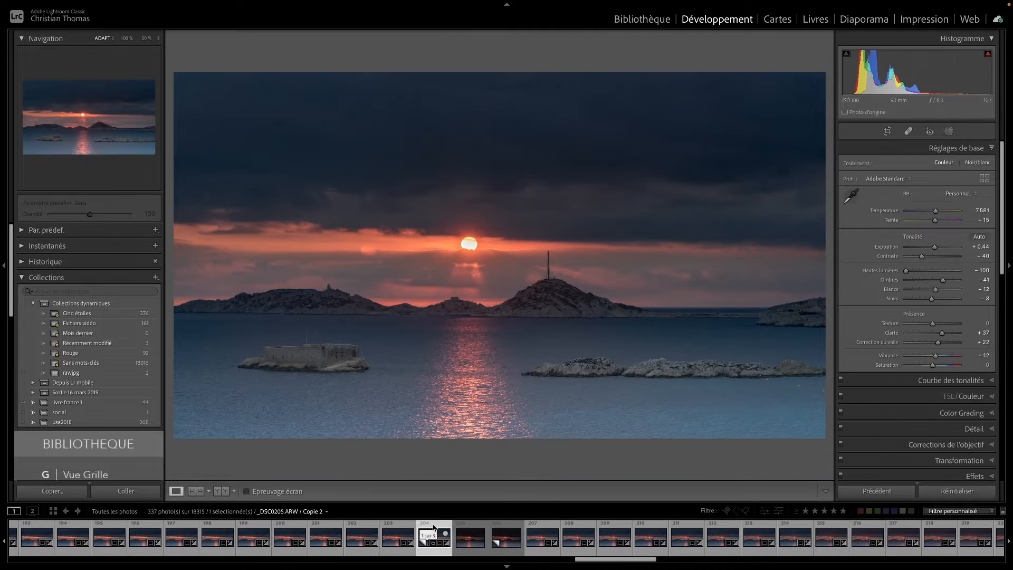
- Select virtual copy Copie 1 and check its chromatic aberration removal and lens profile correction settings
click(503, 529)
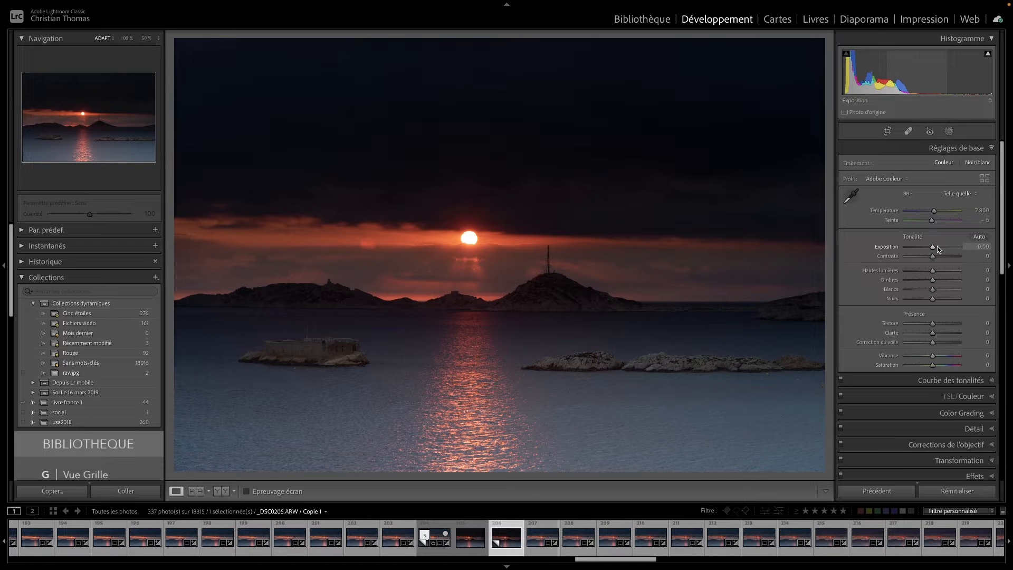
scroll(936, 253, down, 5)
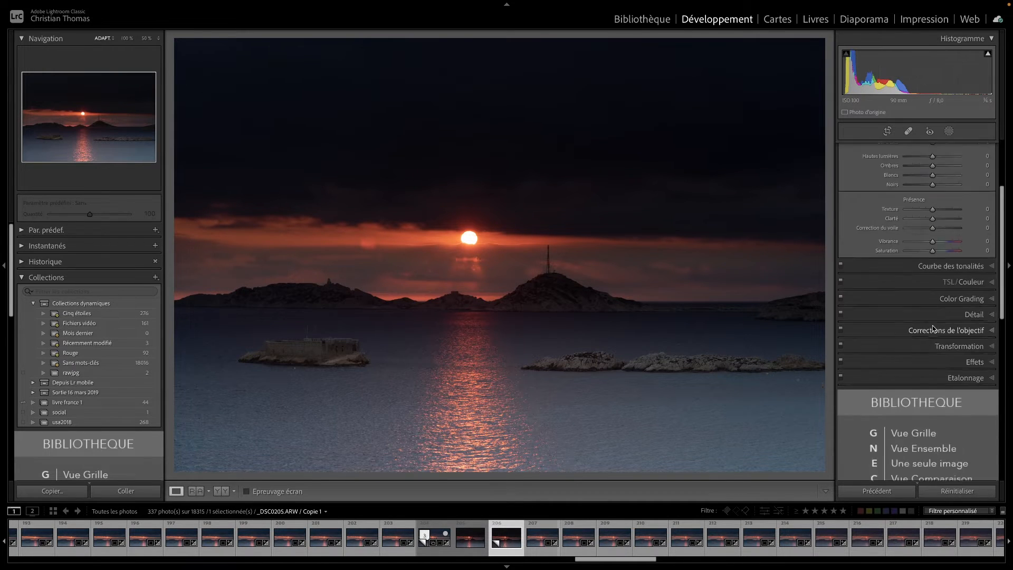
click(958, 279)
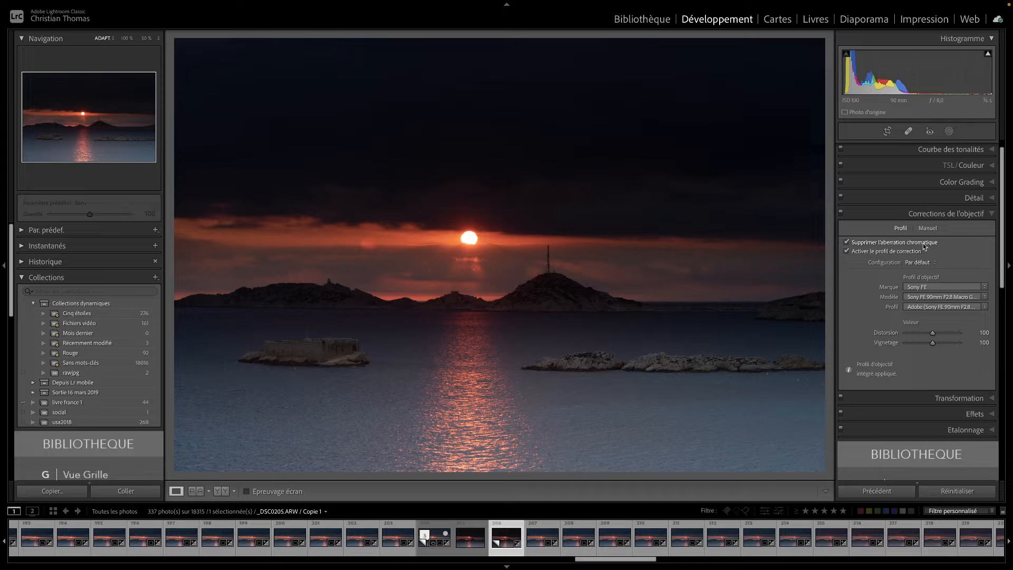
click(952, 219)
scroll(952, 218, up, 1)
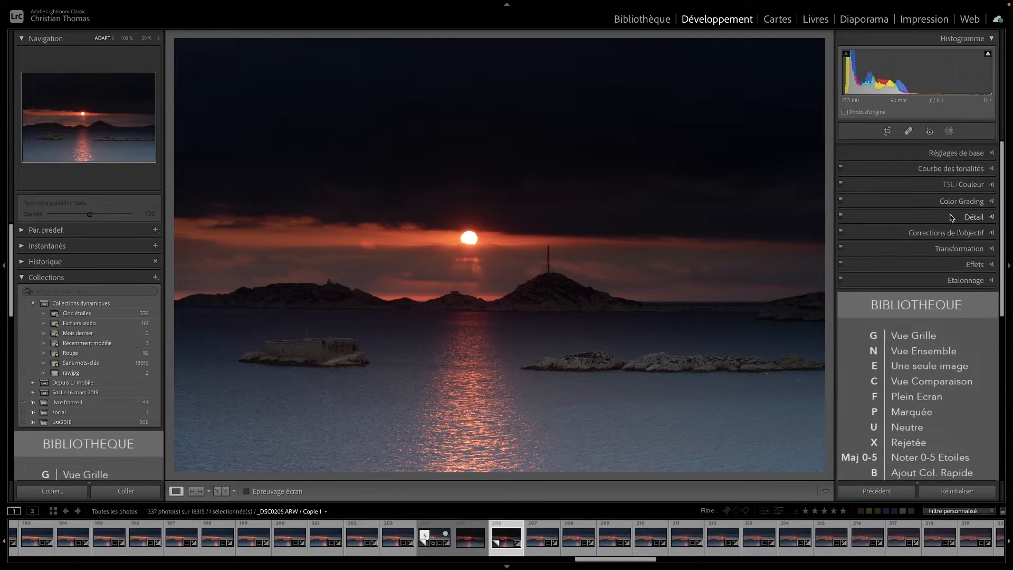
- Crop the sunset photo to a 16 x 9 aspect ratio, keeping the full image width
click(888, 131)
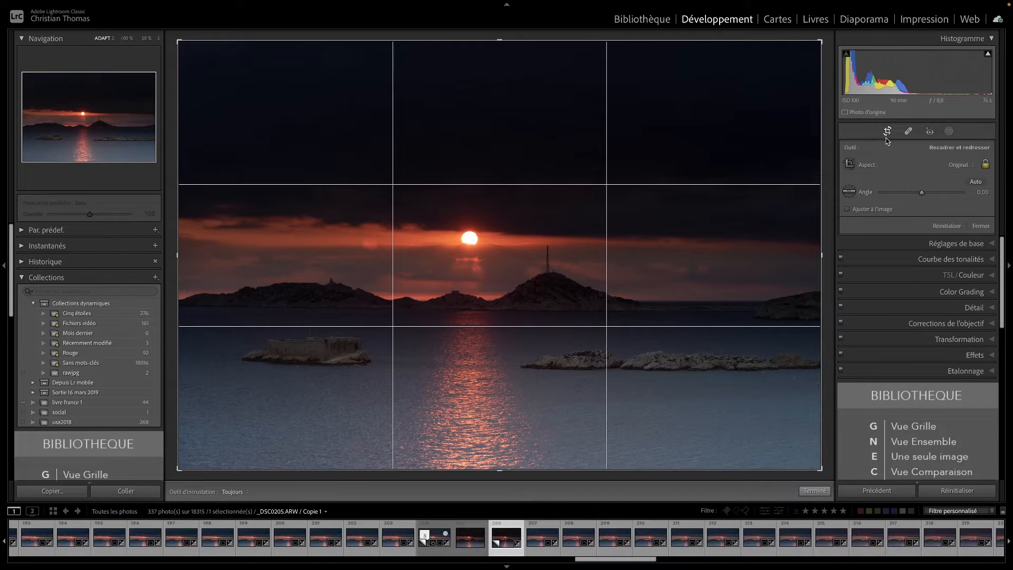
click(962, 165)
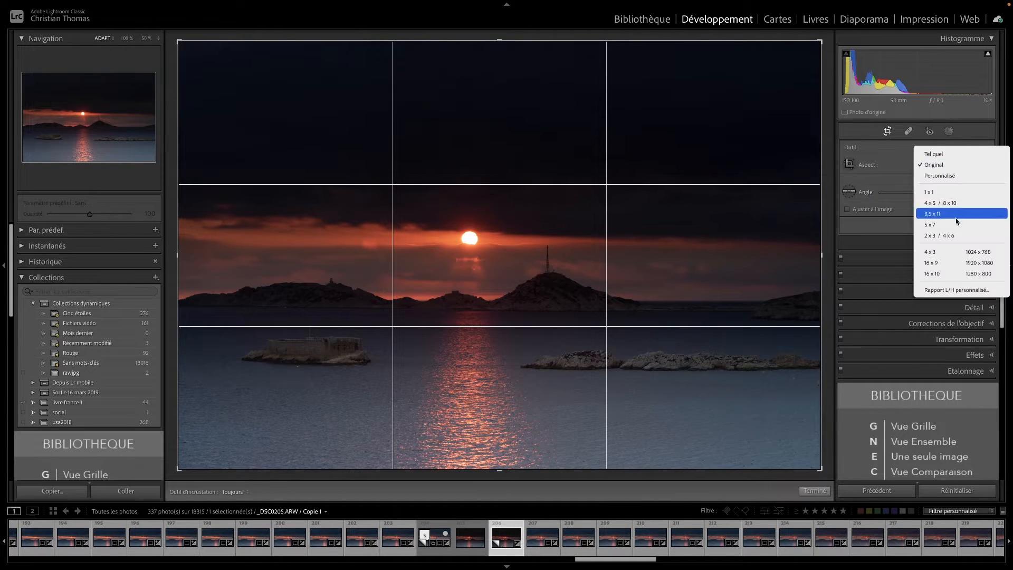
click(953, 263)
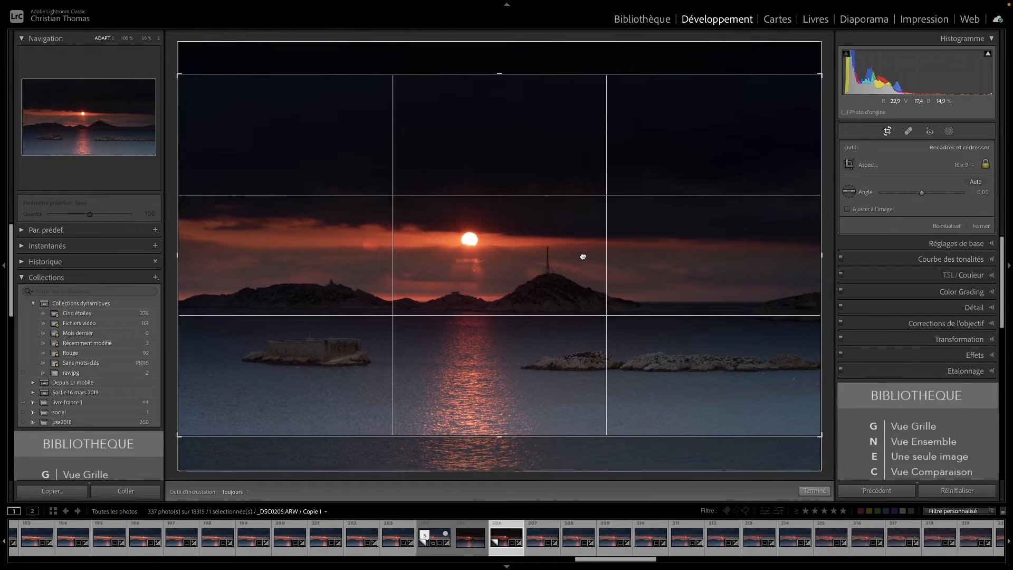
drag(583, 257, 582, 257)
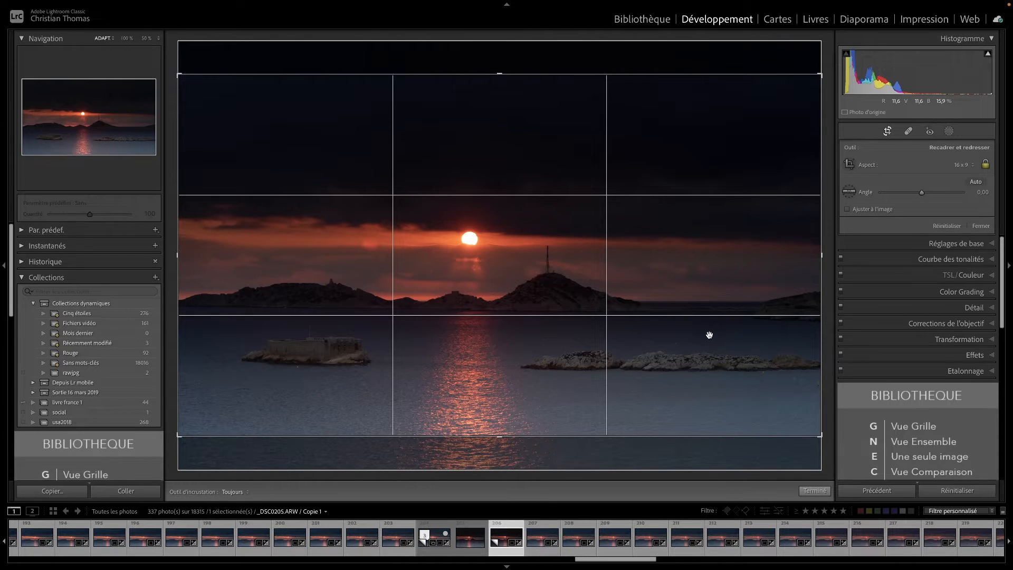
mouse_move(707, 334)
mouse_down()
mouse_move(726, 269)
mouse_move(719, 334)
mouse_up()
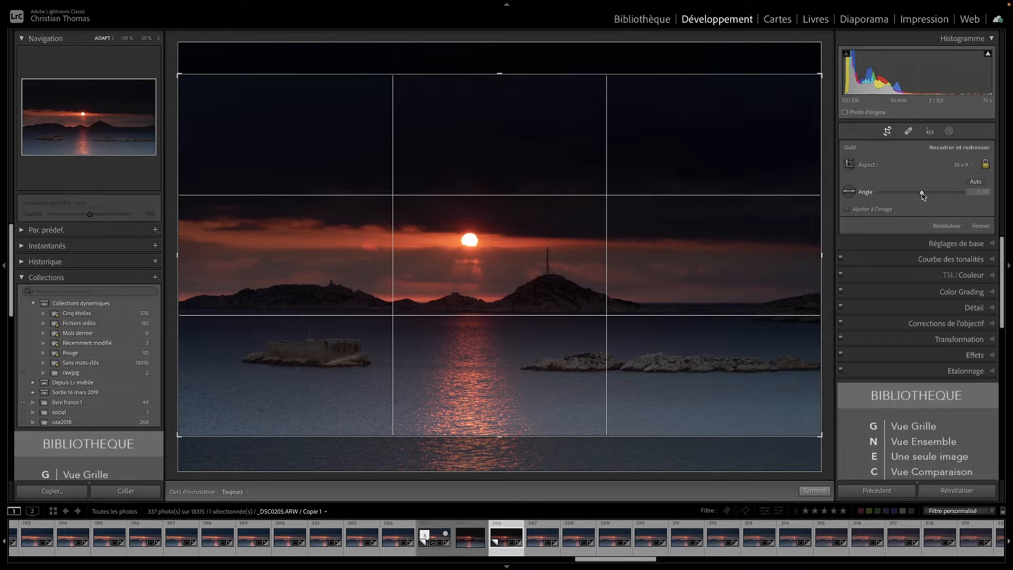
- Straighten the horizon by setting the crop angle to -0,22 and apply the crop
click(976, 196)
key(BackSpace)
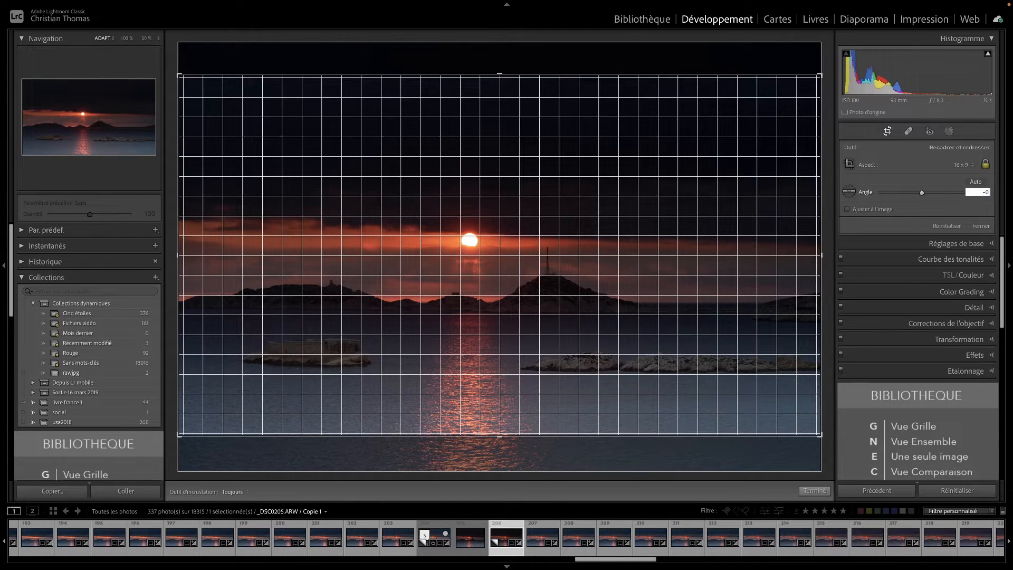
text(-0,22)
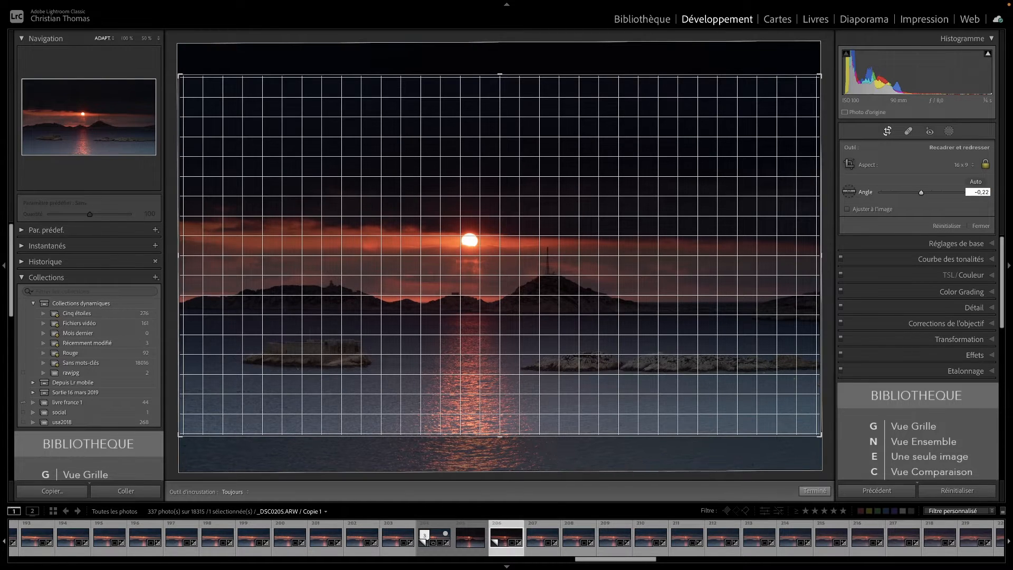
key(Return)
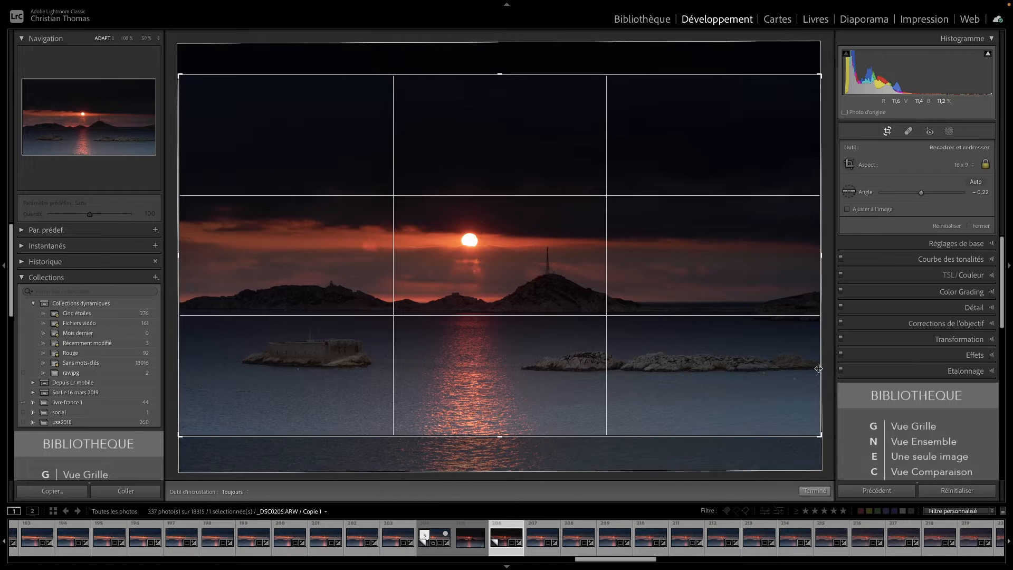
click(816, 492)
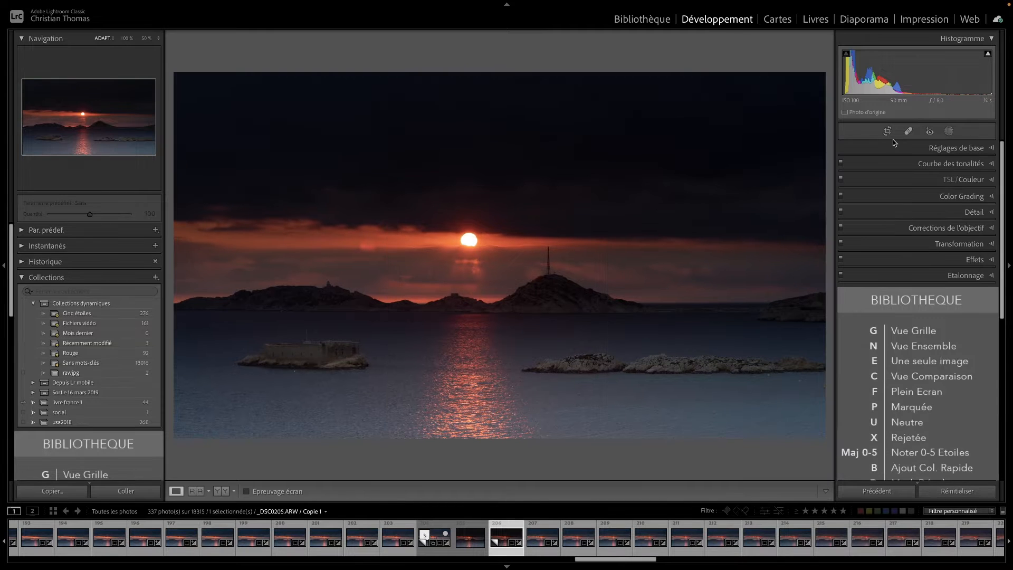
- Set the white balance in the basic adjustments to a temperature of 6 400 and a tint of +9
click(916, 147)
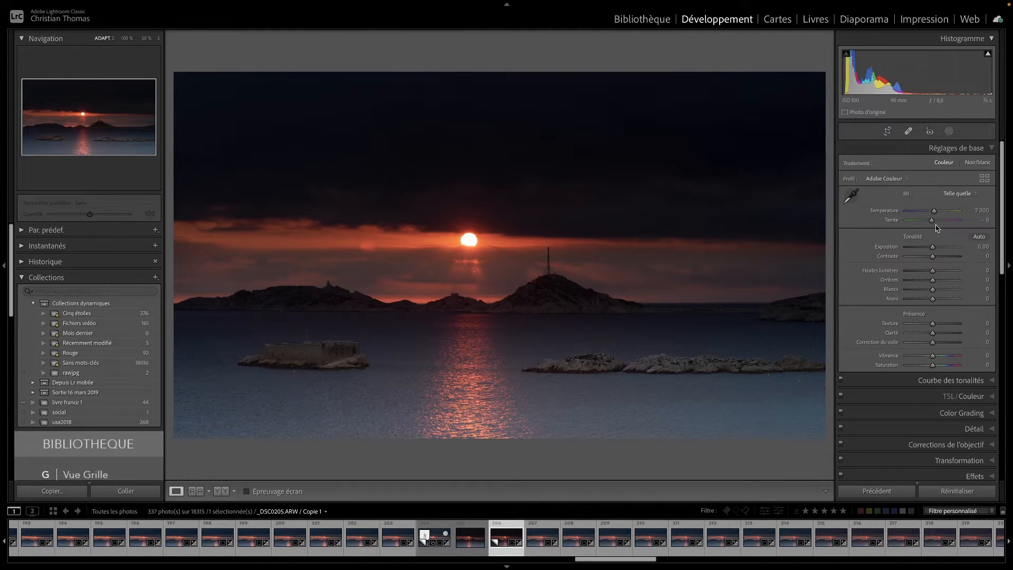
click(981, 211)
text(6 400)
key(Tab)
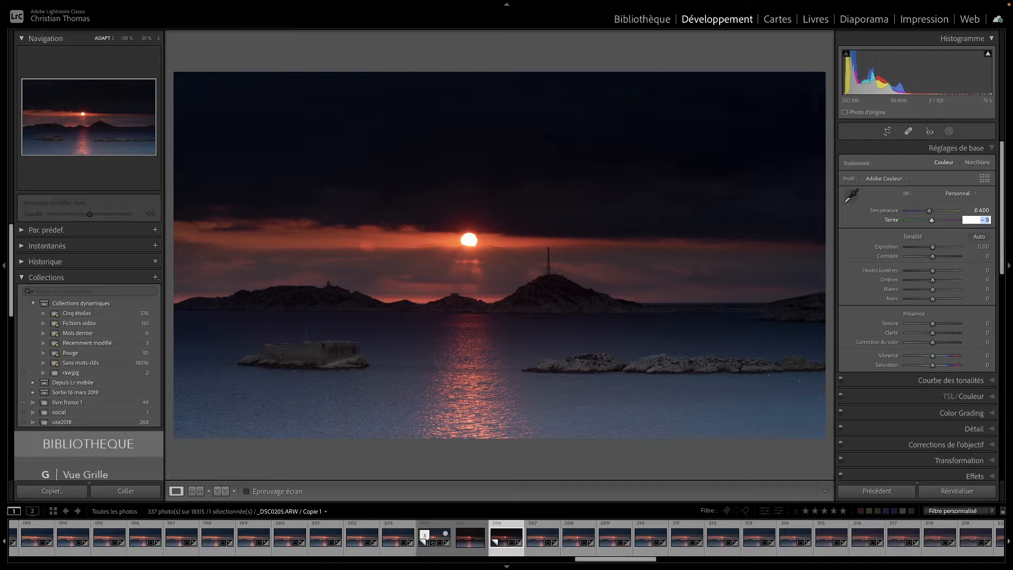
text(9)
key(Return)
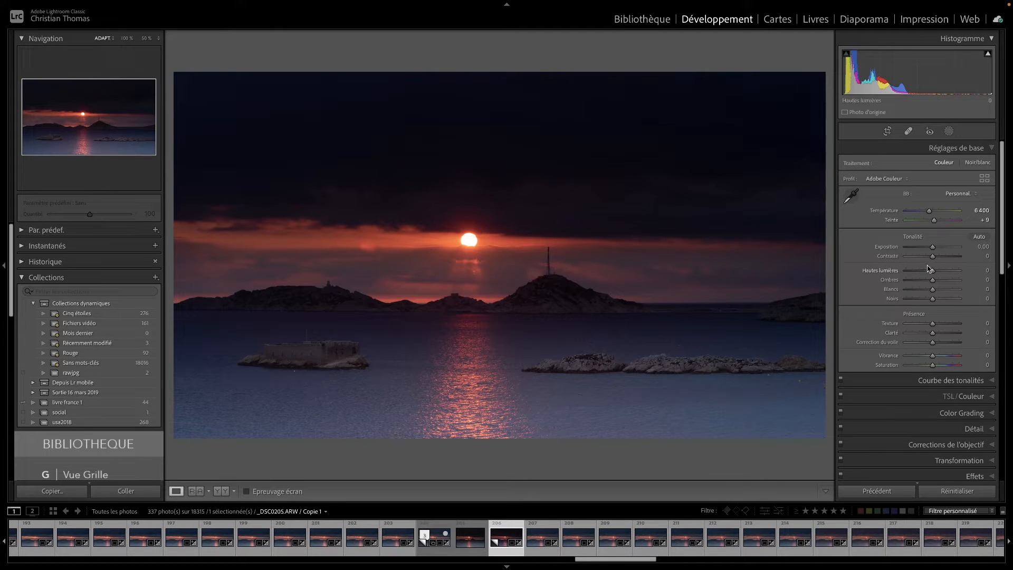
- Set highlights to -36, shadows to +88, clarity to +33, dehaze to +10 and vibrance to +17
drag(933, 270, 923, 273)
drag(932, 280, 956, 281)
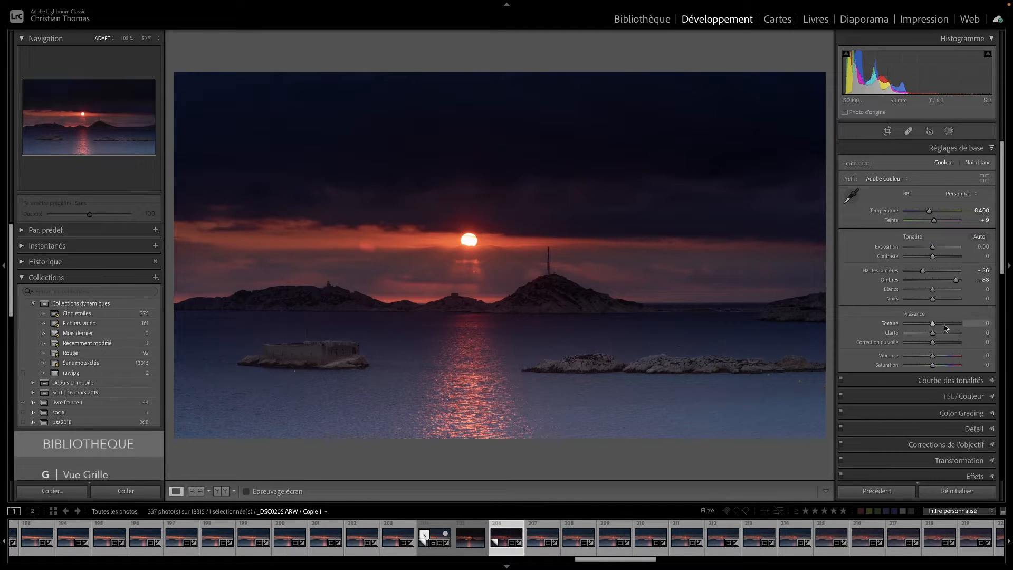
drag(933, 334, 938, 358)
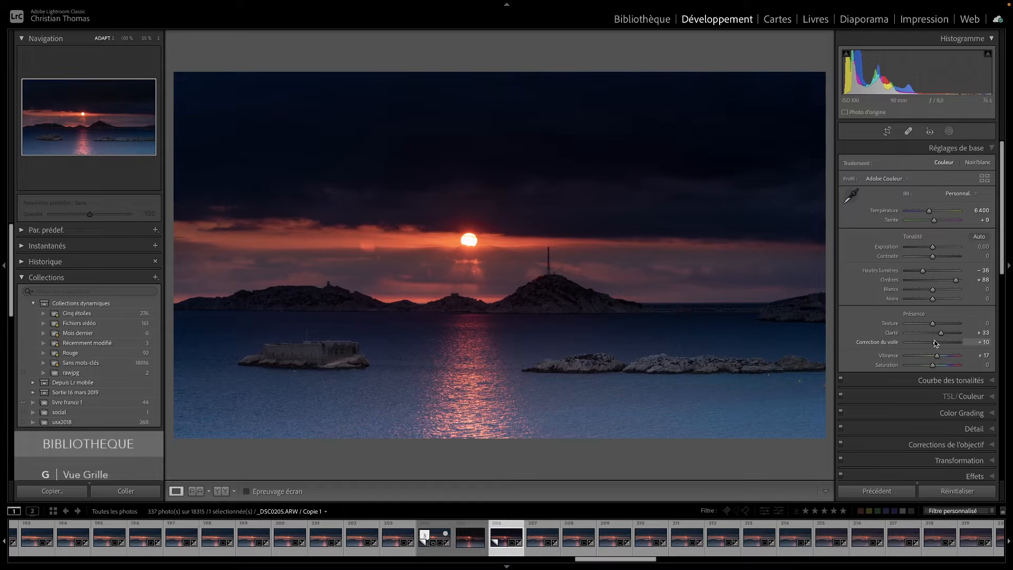
- Compare the edit with Copie 2, and set the whites to +12 and the blacks to -3 on Copie 1
click(459, 526)
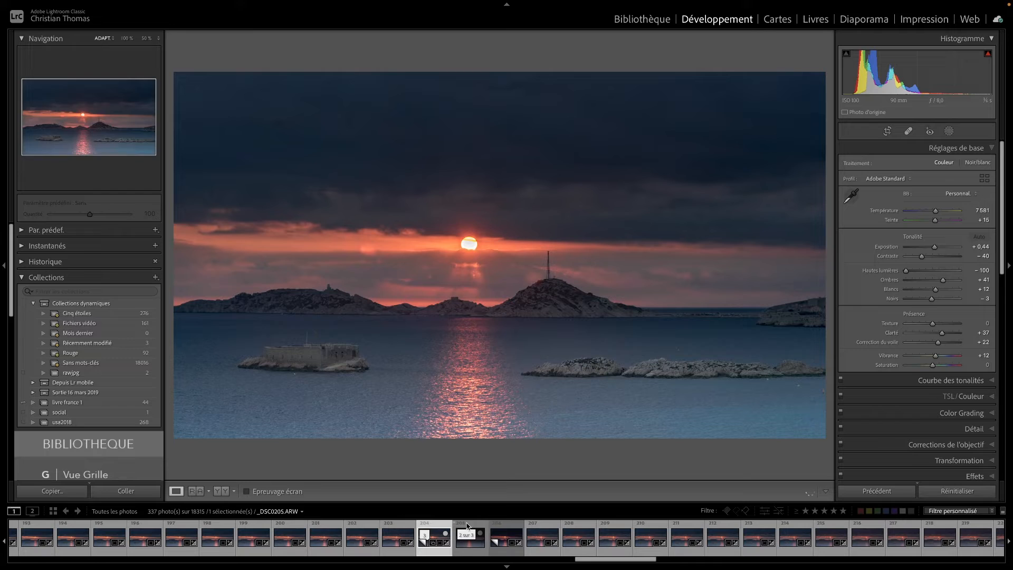
click(504, 525)
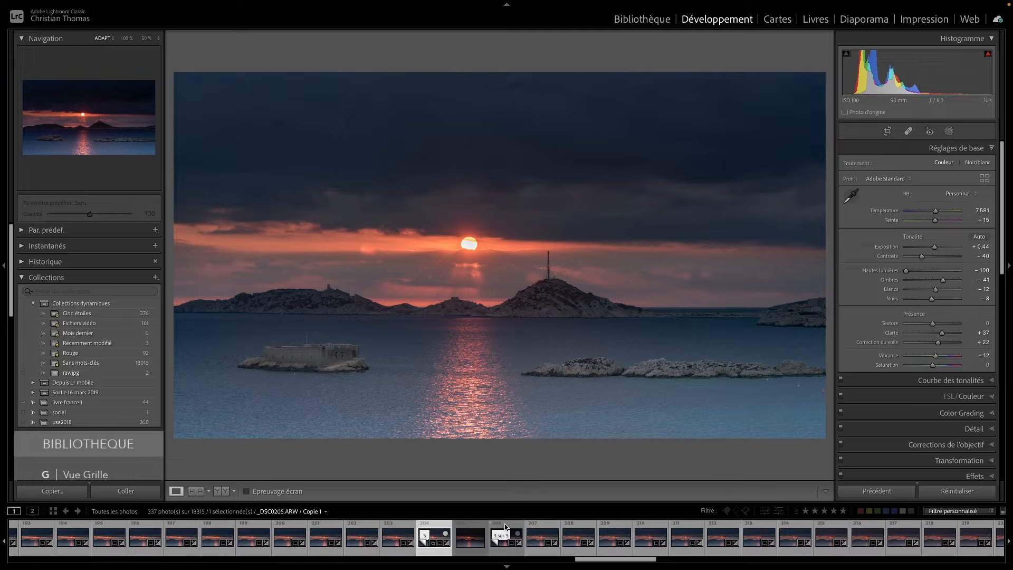
click(505, 525)
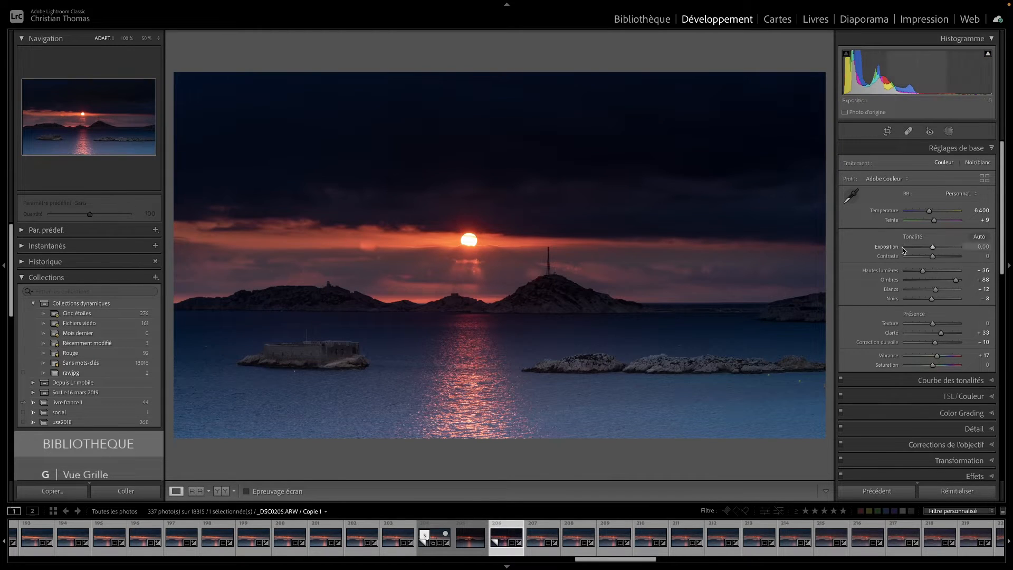
- Set the sharpening masking of Copie 1 to 75 in the detail adjustments
click(956, 148)
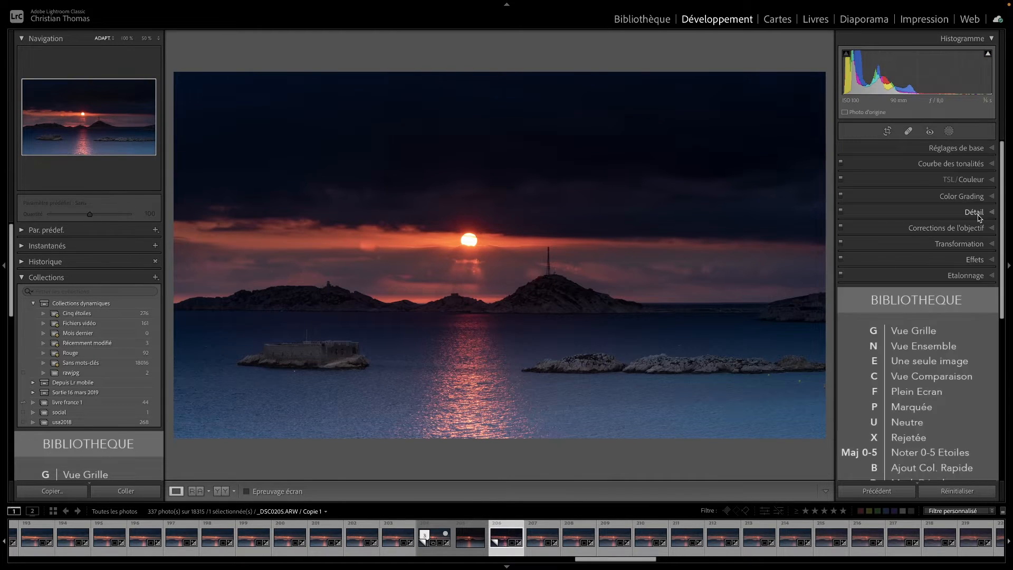
click(977, 214)
drag(908, 267, 946, 265)
alt+click(940, 266)
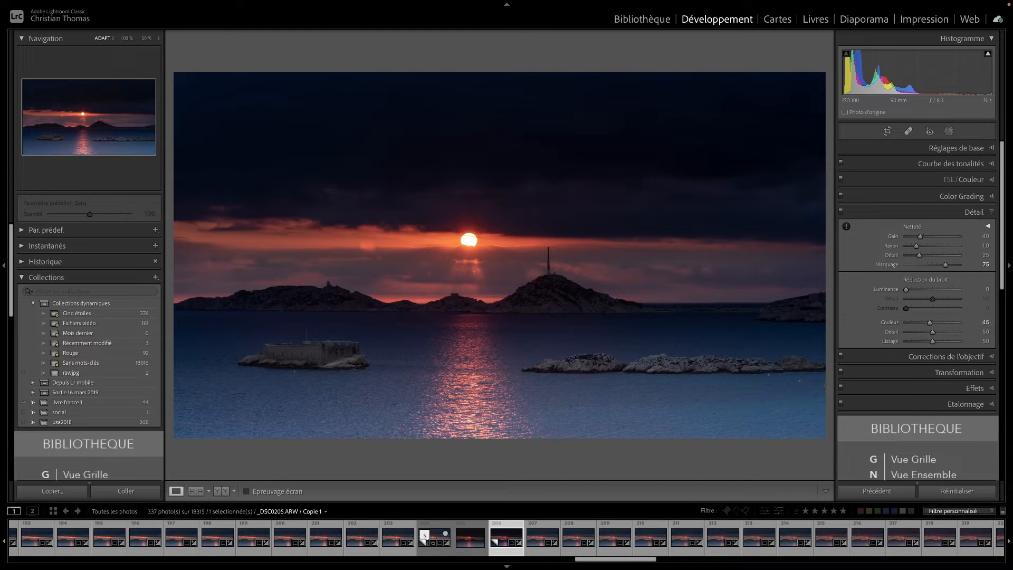
click(978, 212)
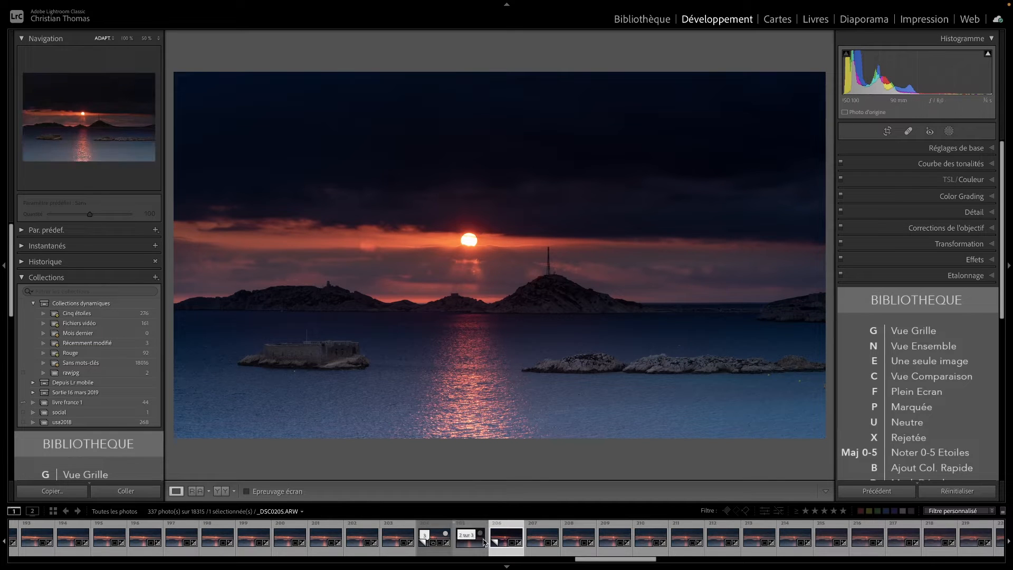
- Examine the nine masks of the finished Copie 2 by displaying the overlays that show which areas they cover
click(441, 529)
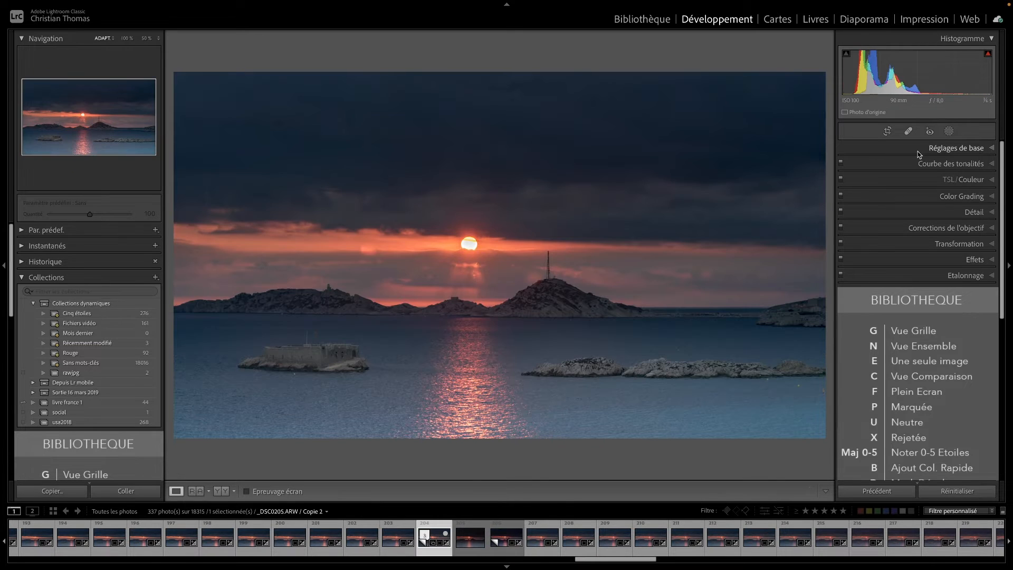
click(949, 132)
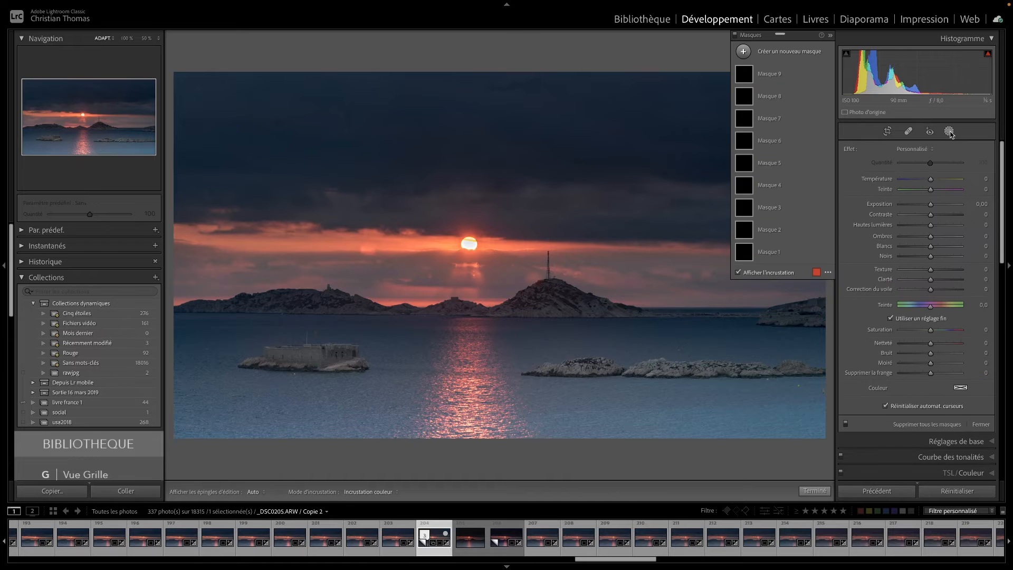
click(745, 74)
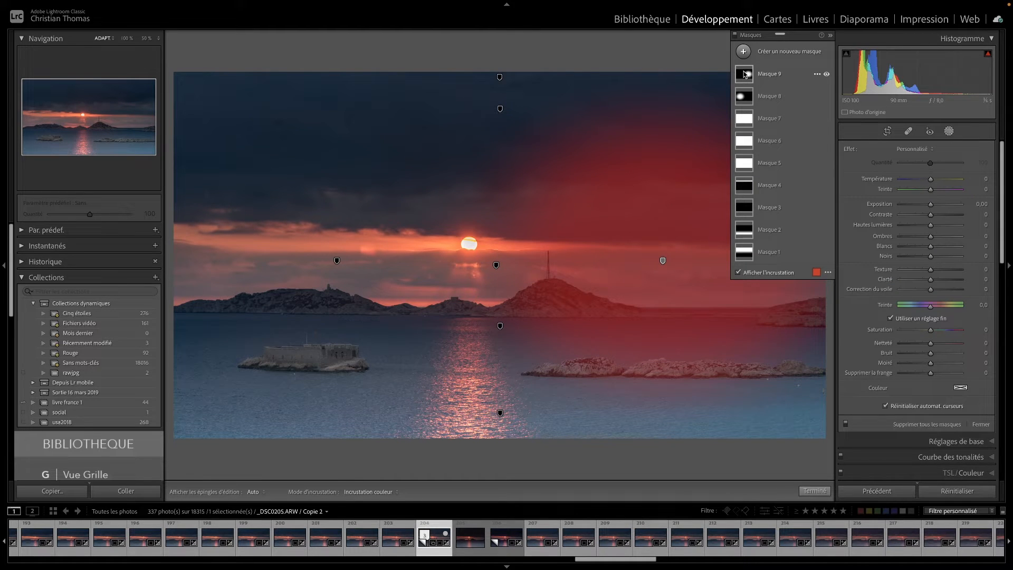
click(744, 97)
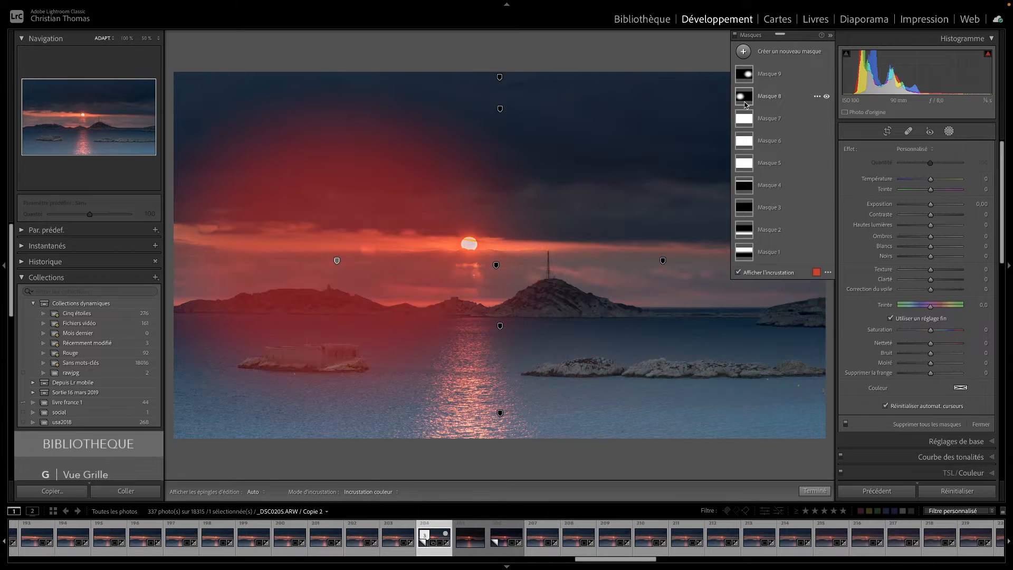
click(745, 120)
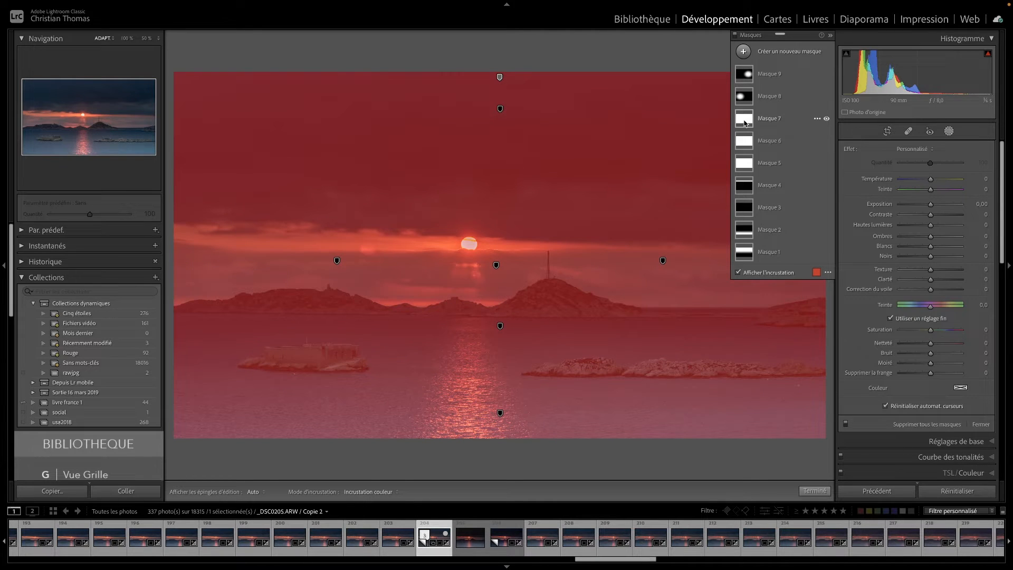
click(748, 143)
click(750, 164)
click(746, 186)
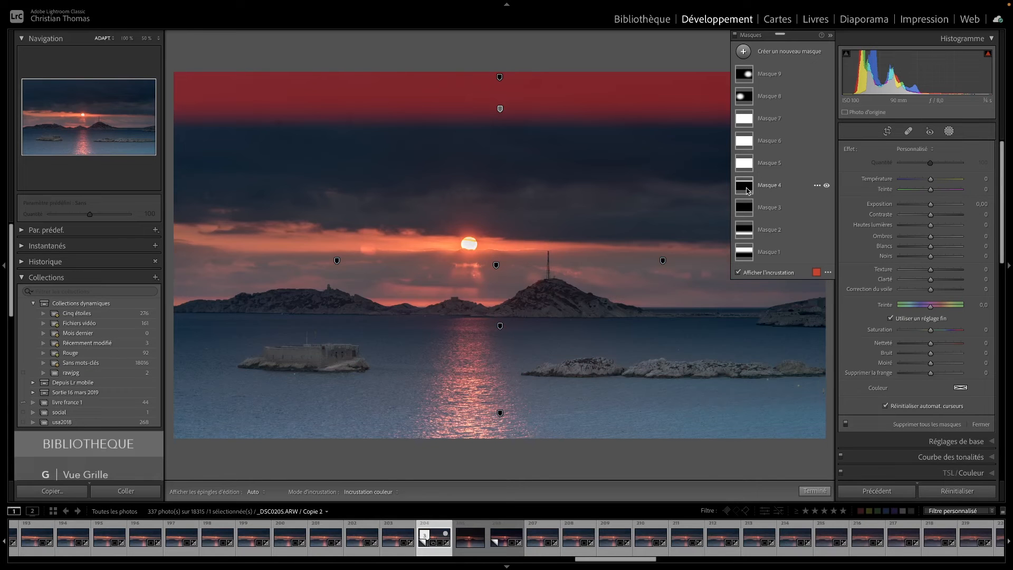
click(748, 205)
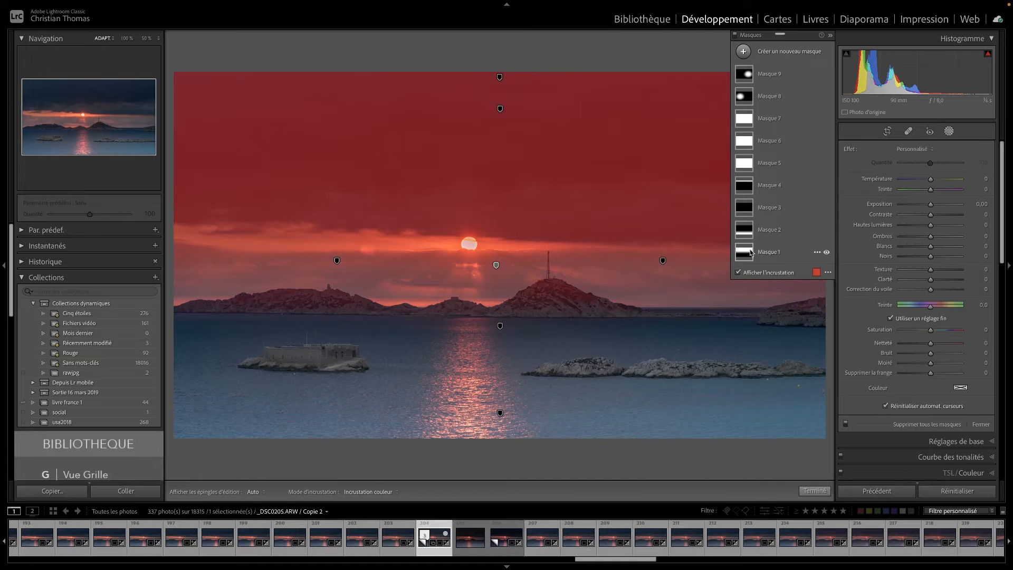
click(758, 237)
click(763, 186)
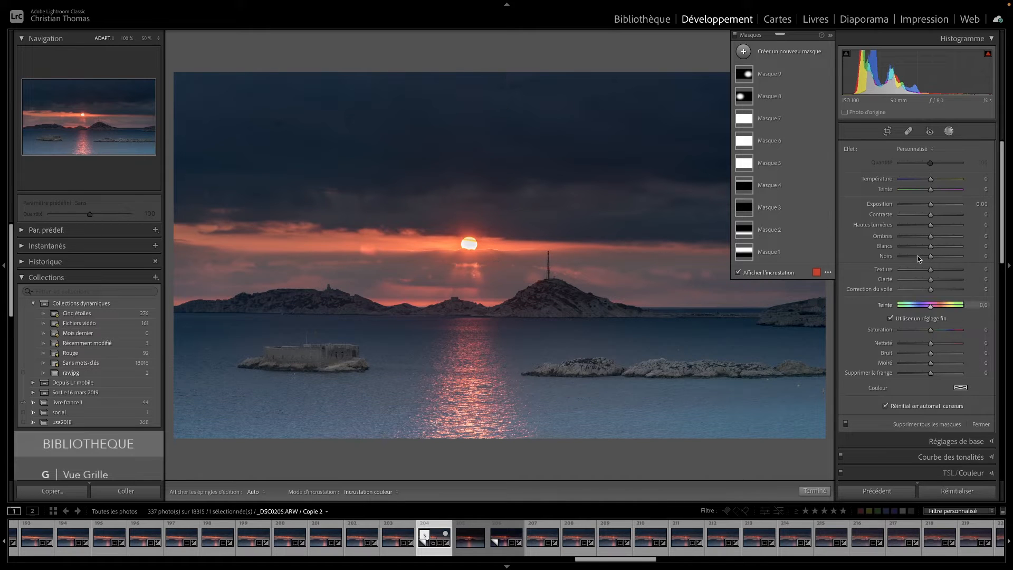
- Return to Copie 1 and open masking to add a new mask
click(499, 529)
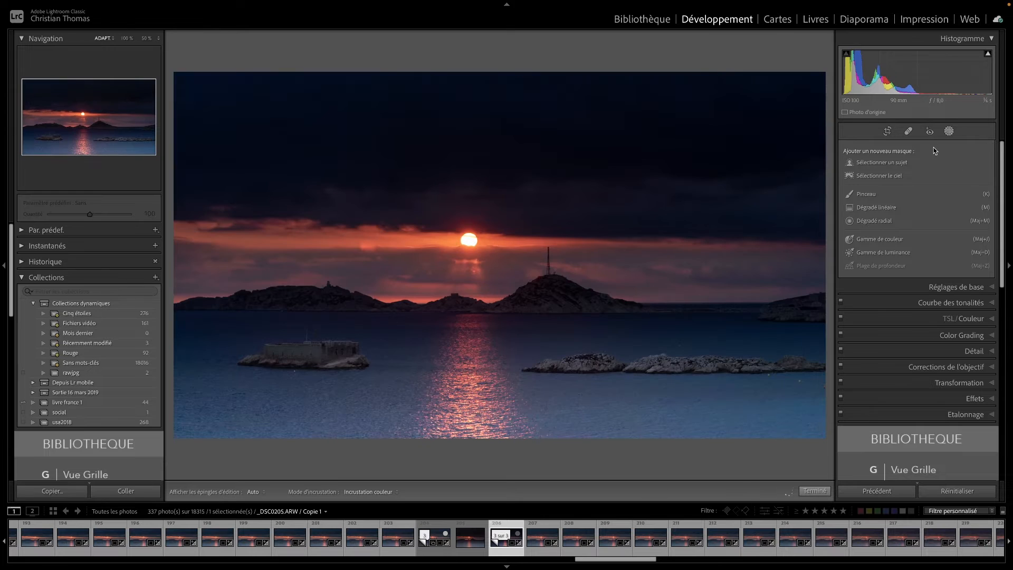
click(949, 132)
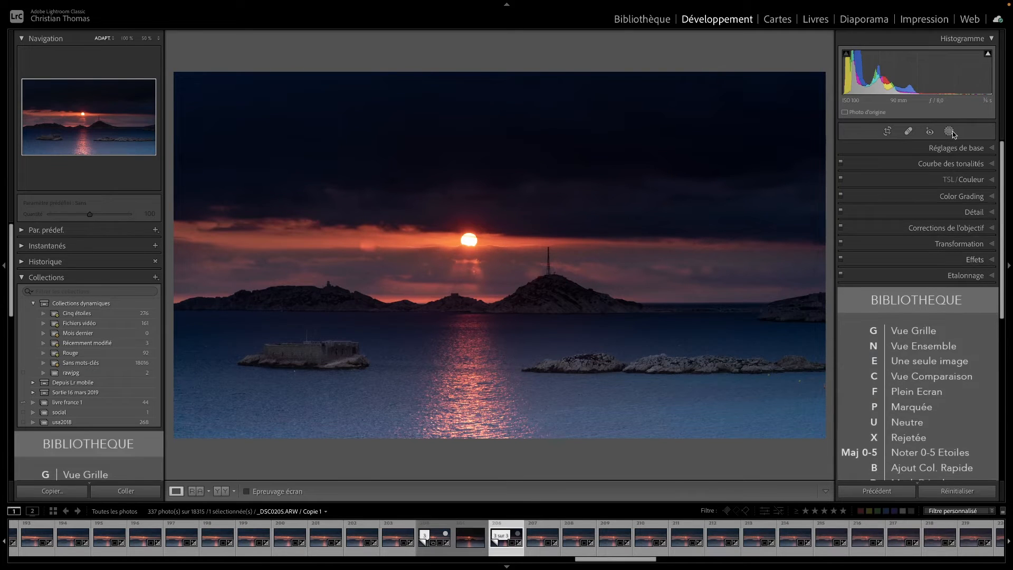
click(950, 132)
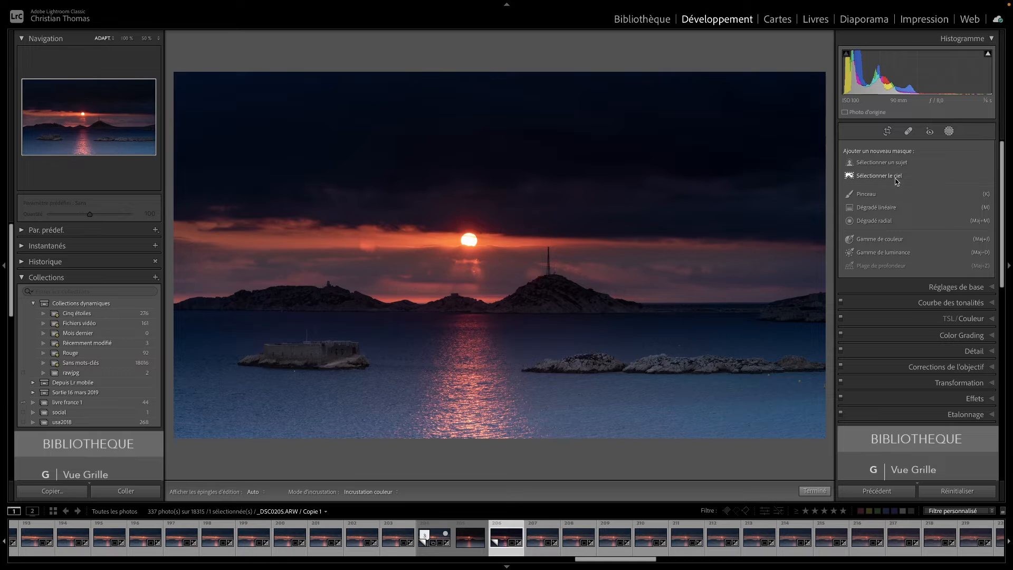
- Try an automatic subject selection mask on Copie 1, and delete the subject component and its mask
click(868, 163)
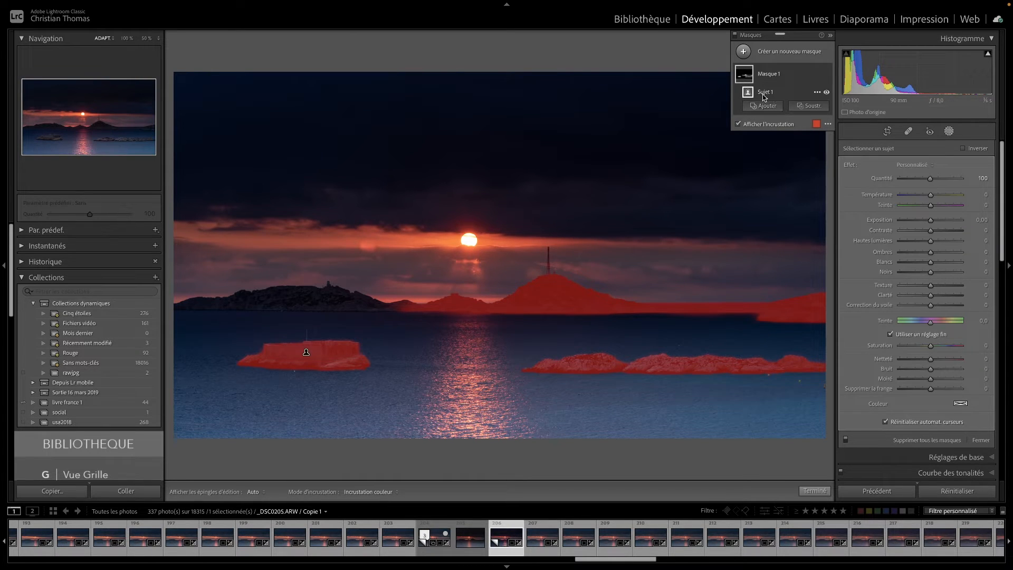
click(817, 92)
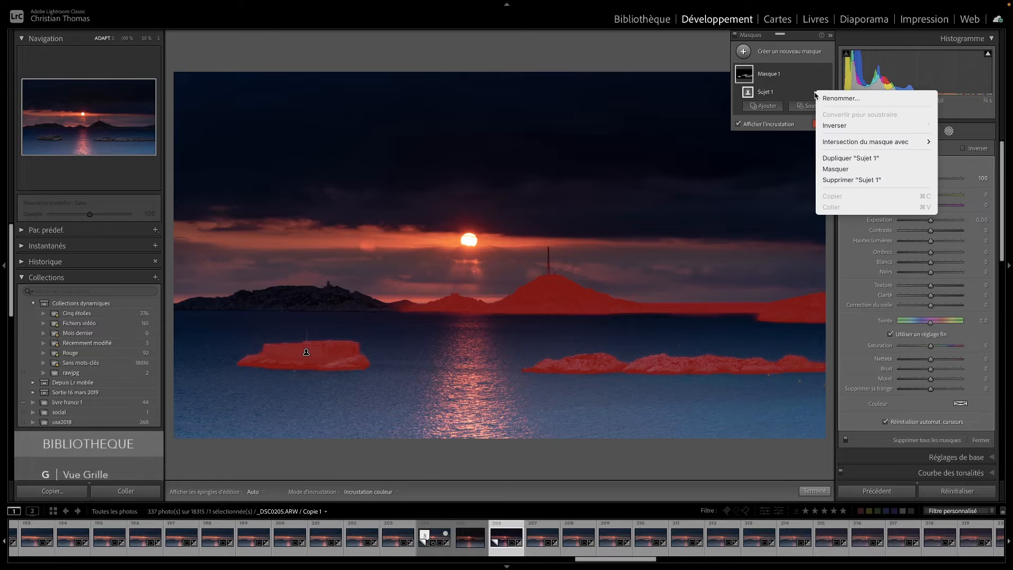
click(850, 180)
click(816, 74)
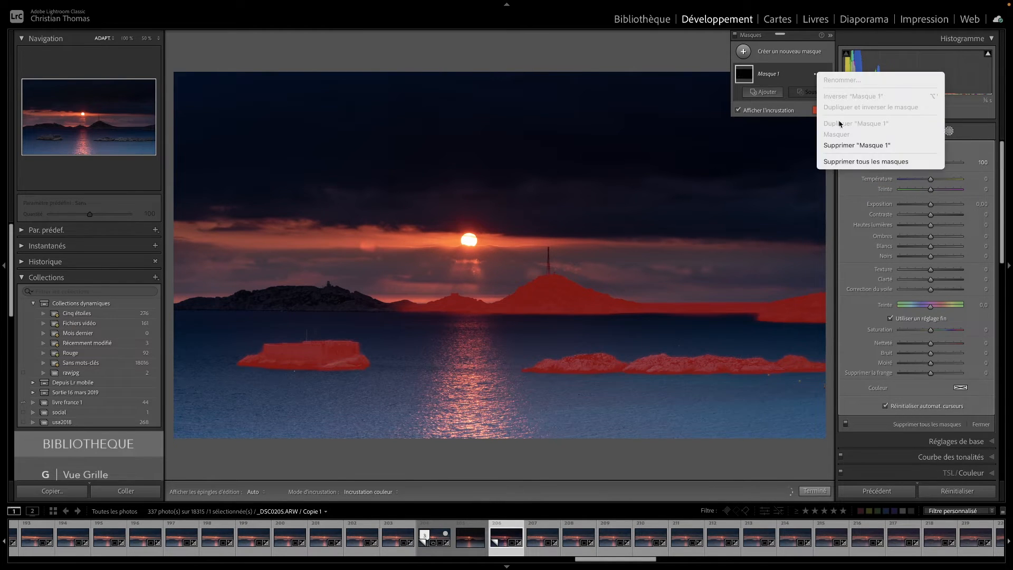
click(865, 146)
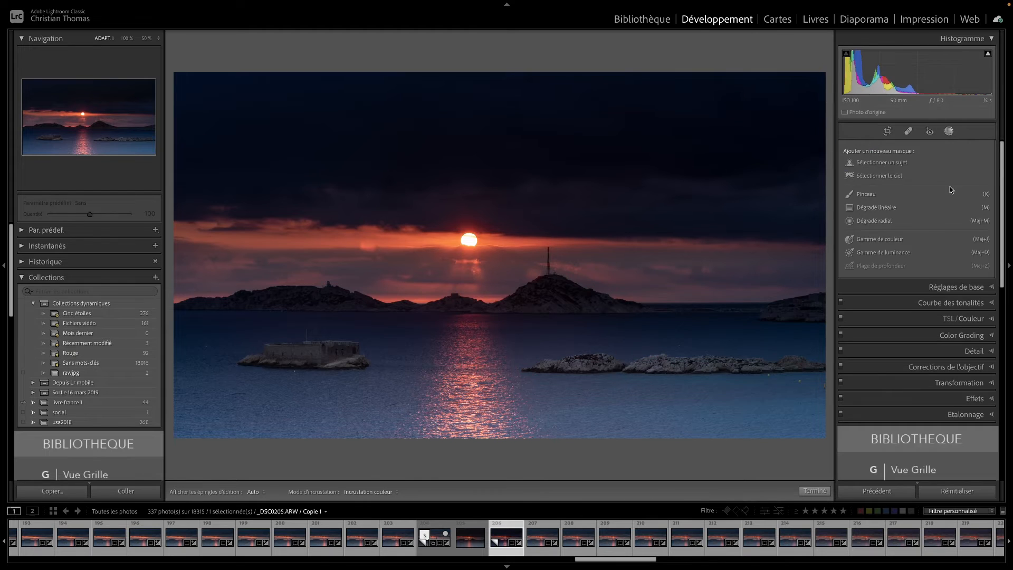
- Create an automatic sky mask on Copie 1 and subtract the detected subject from it
click(874, 179)
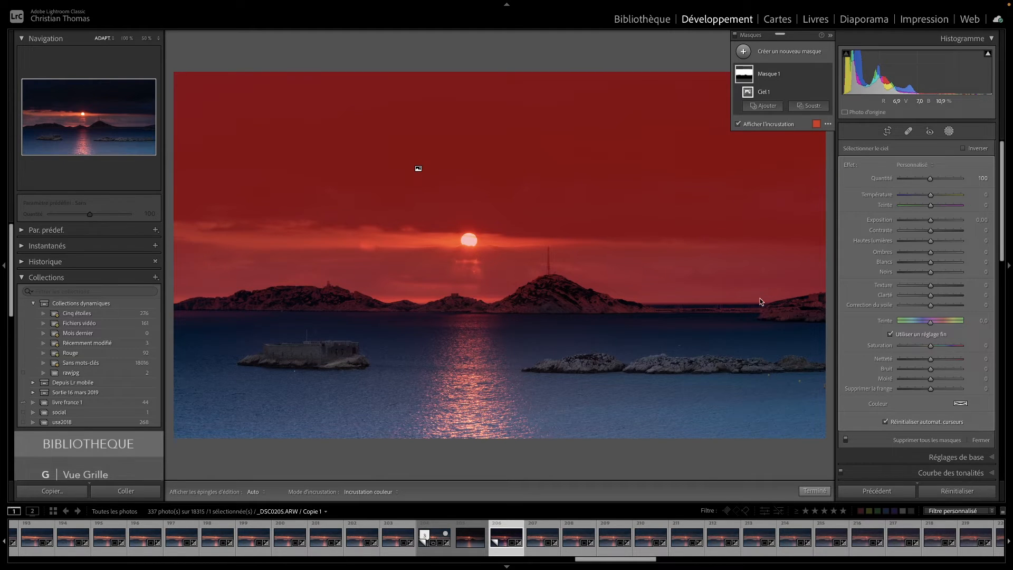
click(809, 107)
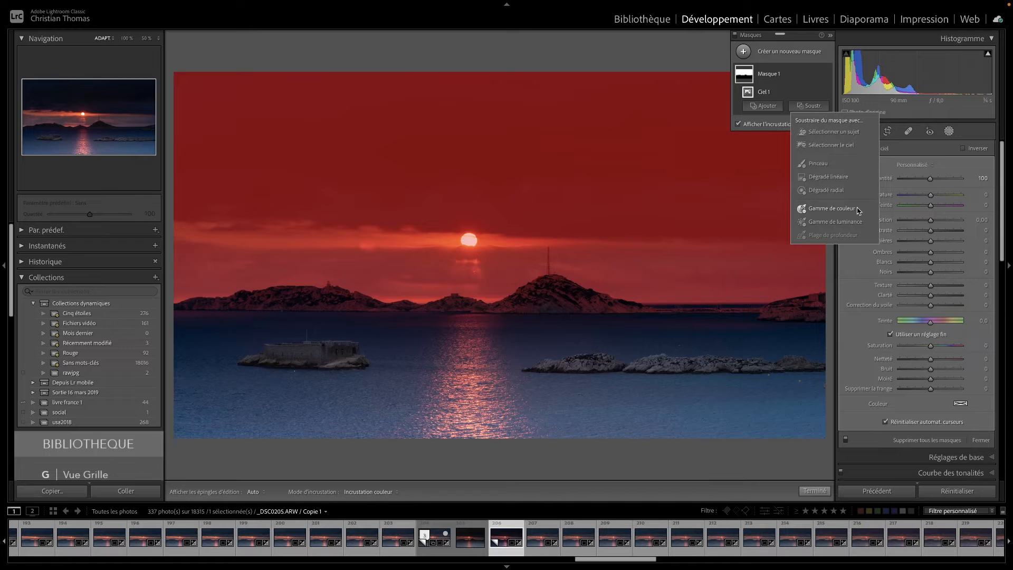
click(837, 131)
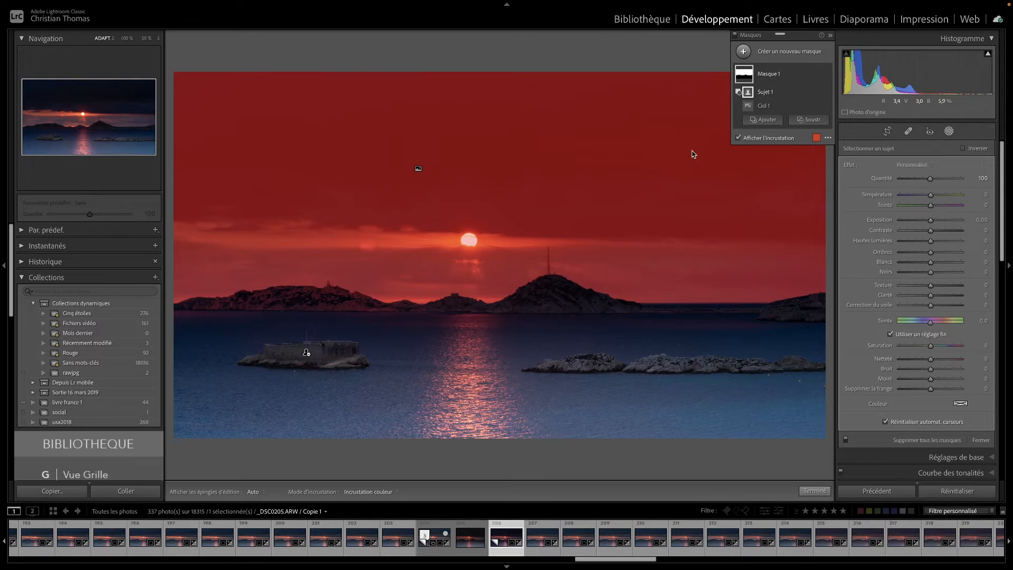
- Subtract the remaining hills from the sky mask using a size 4 brush with automatic masking enabled
click(810, 119)
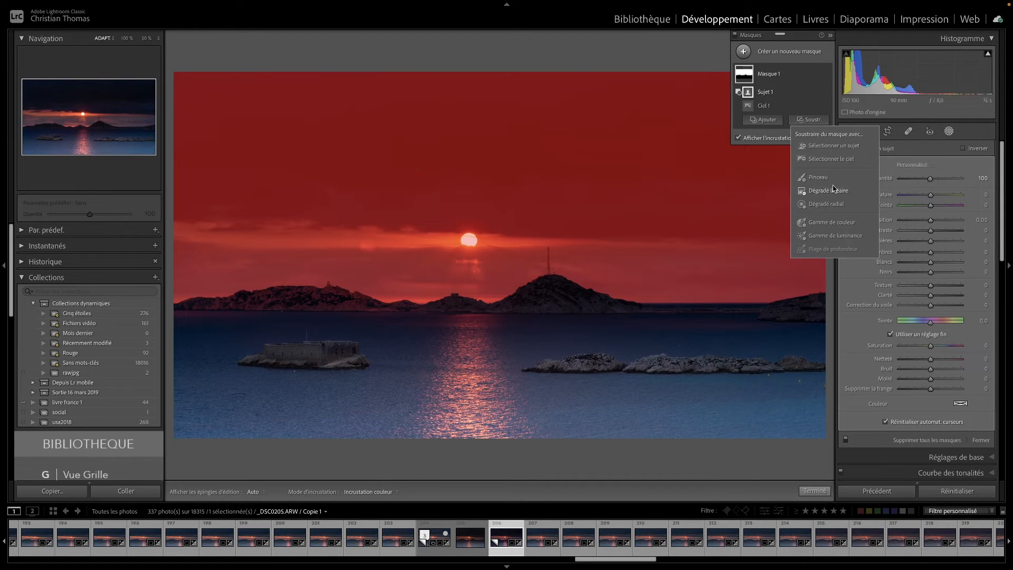
click(816, 177)
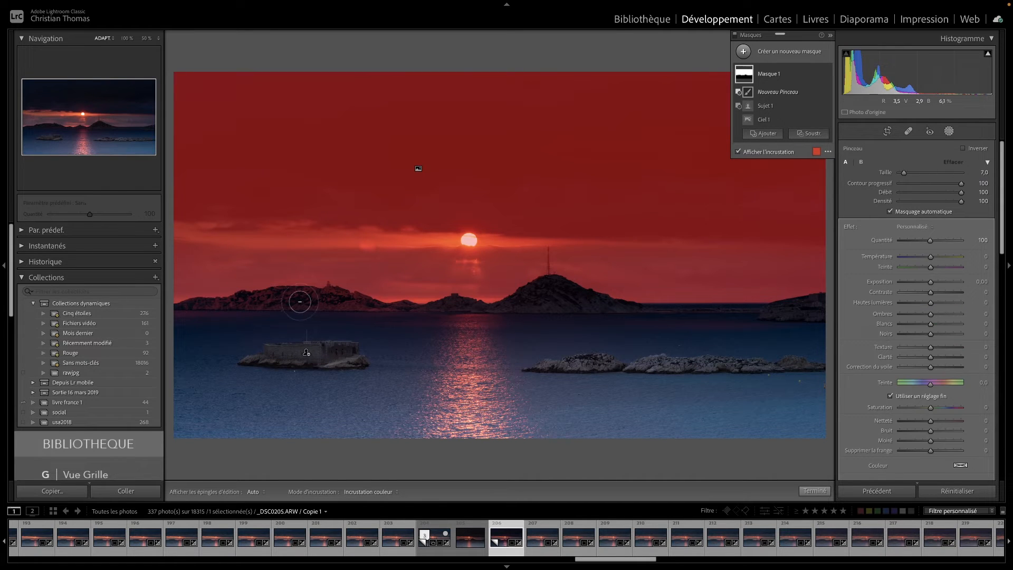
key(bracketleft)
key(bracketleft)
key(bracketleft)
key(h)
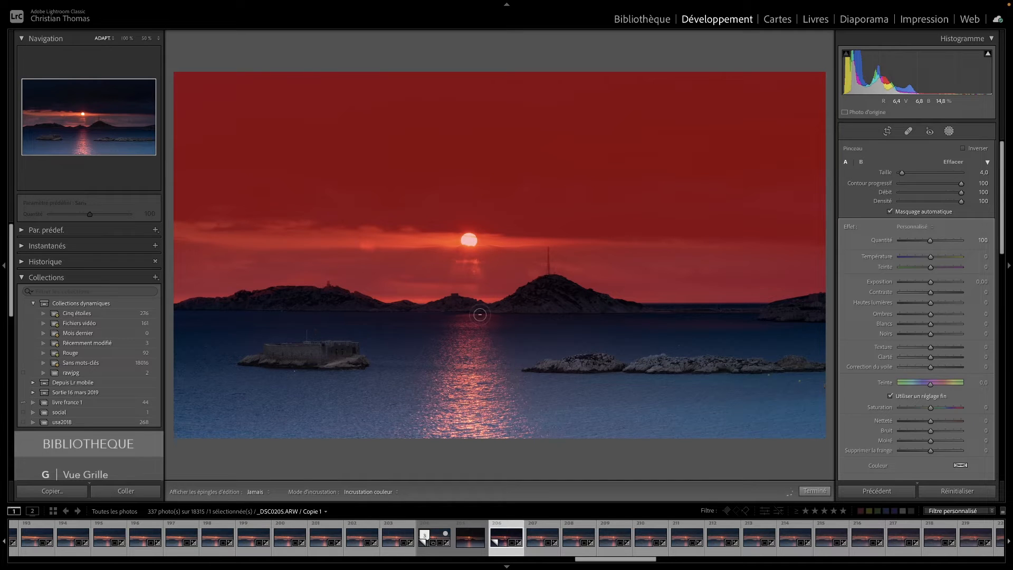
key(h)
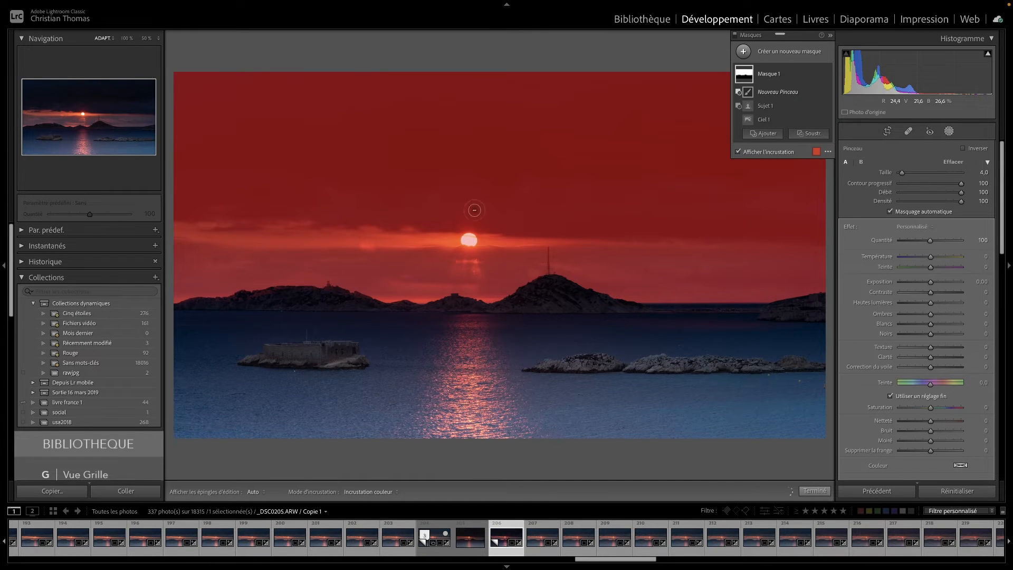
click(676, 174)
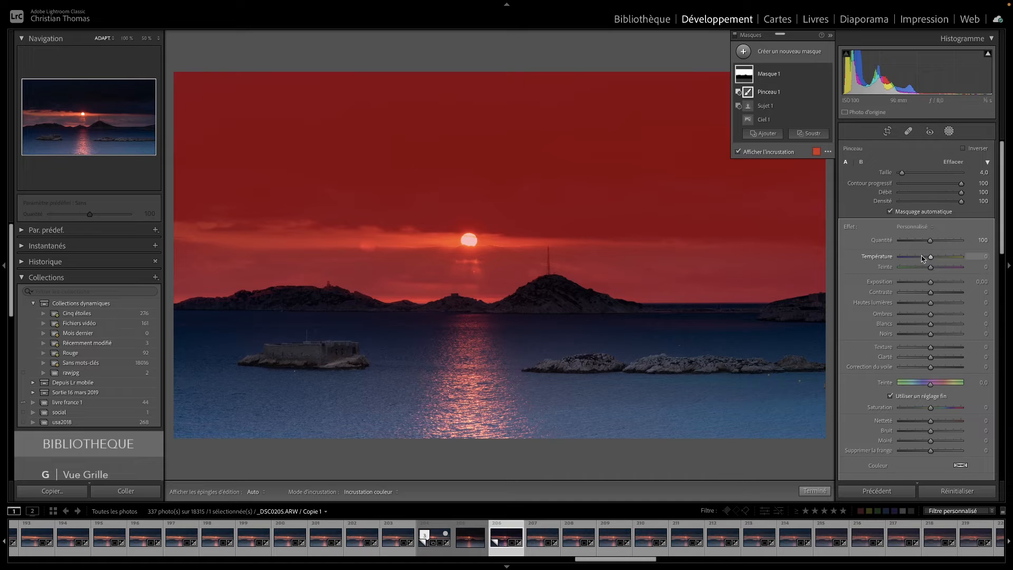
- View the mask overlay colour options, close them without changes, and turn the sky mask's overlay off
click(817, 152)
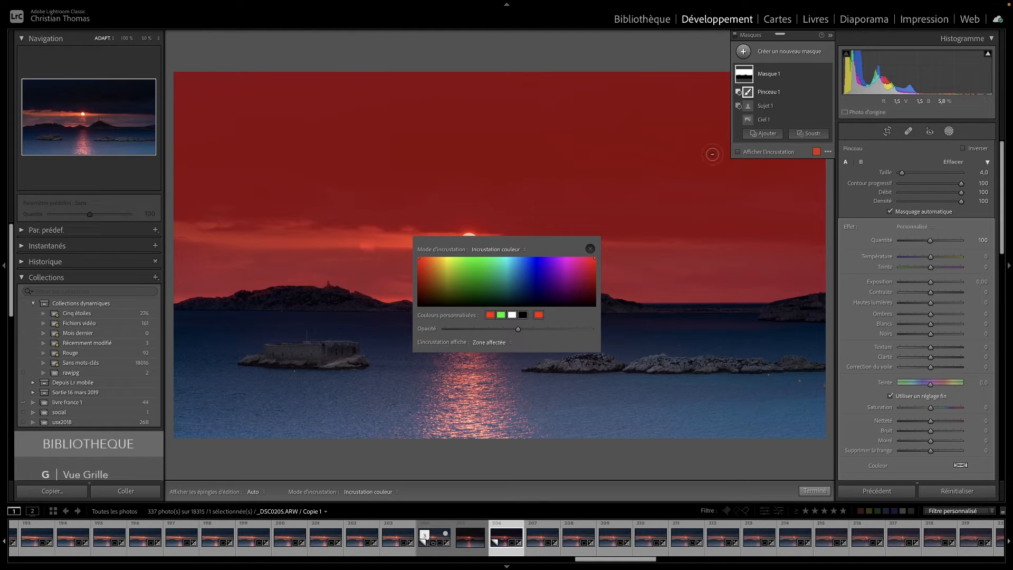
click(744, 152)
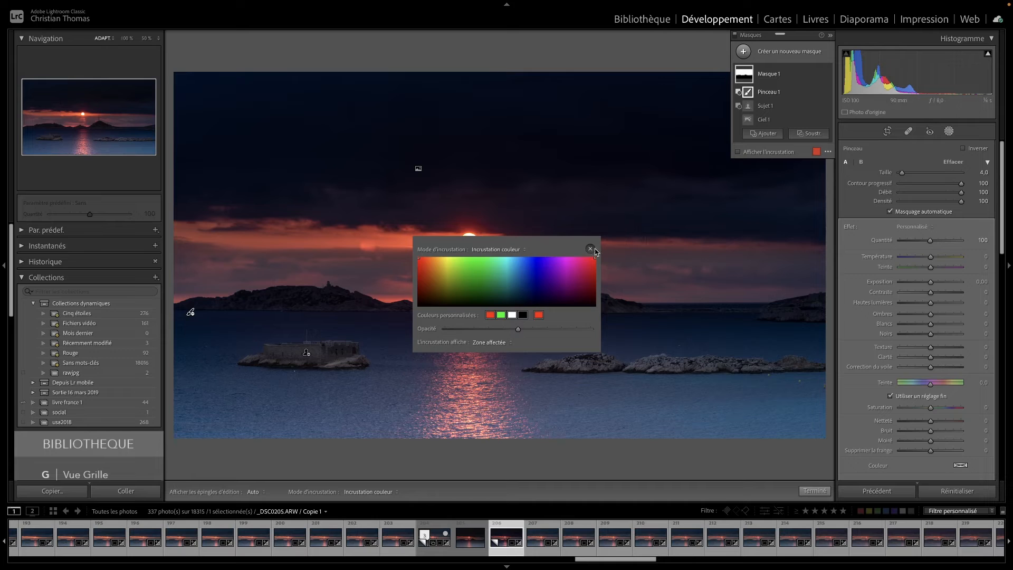
click(590, 248)
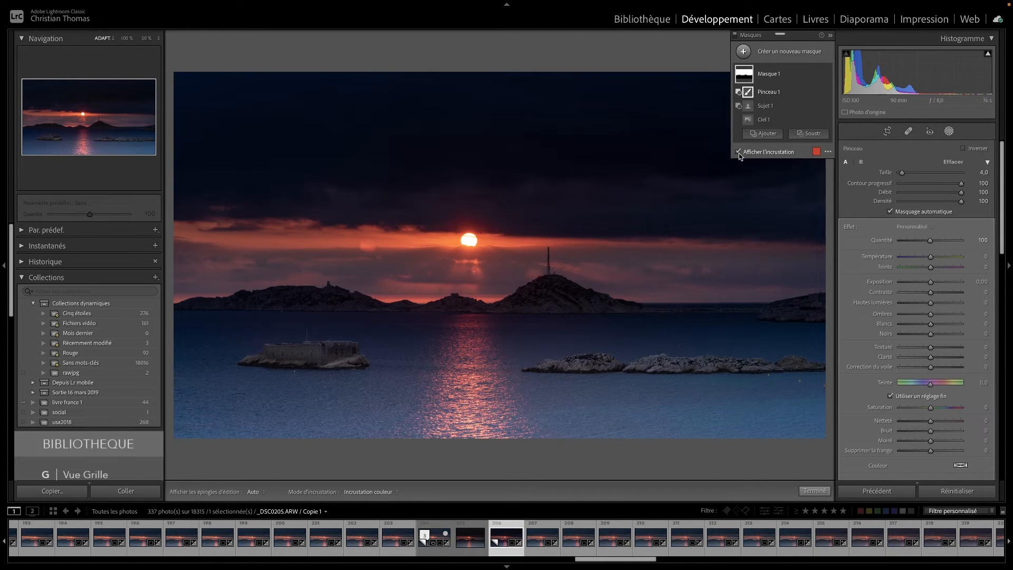
click(738, 153)
click(739, 153)
- Set the sky mask's exposure to 0.47, contrast 43, highlights -57, shadows 78, whites 10 and blacks -1
drag(933, 284, 913, 306)
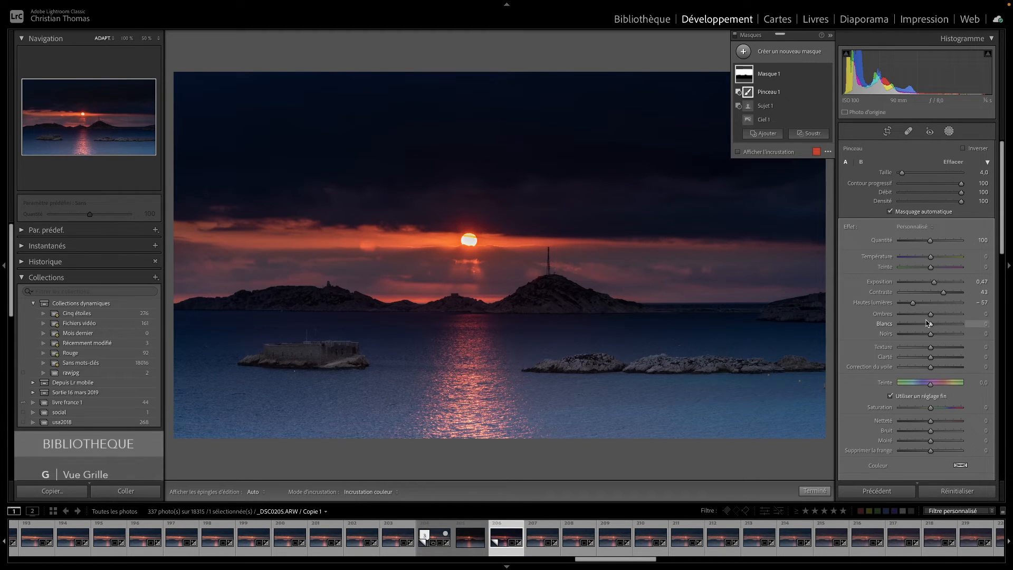
mouse_move(931, 315)
mouse_down()
mouse_move(954, 315)
mouse_move(935, 325)
mouse_up()
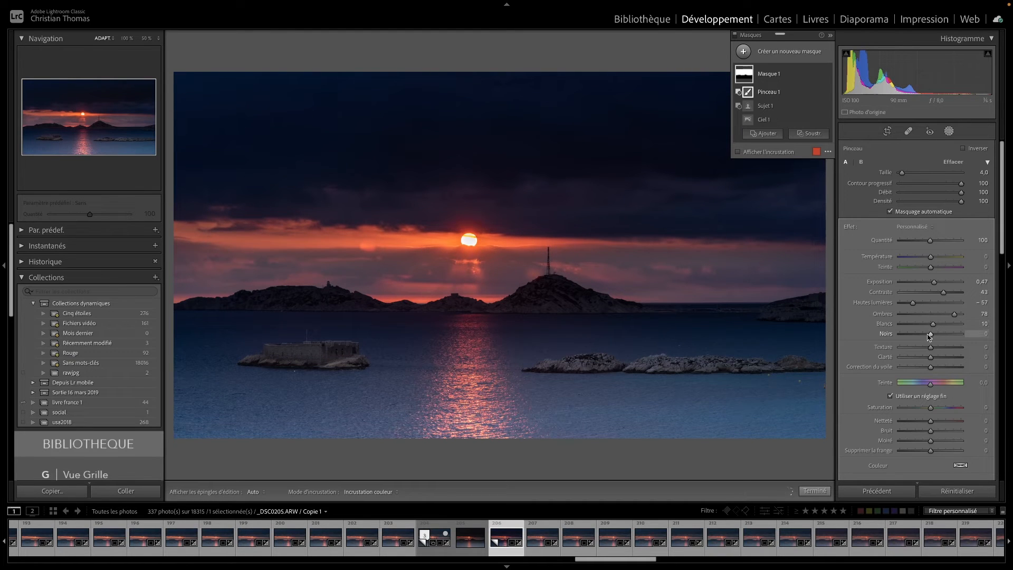
mouse_move(922, 335)
mouse_down()
mouse_move(942, 334)
mouse_move(930, 334)
mouse_up()
- Set the sky mask's texture to 22, clarity 4, dehaze -10 and saturation 22, slightly raise its sharpness, and close masking
drag(931, 347, 938, 349)
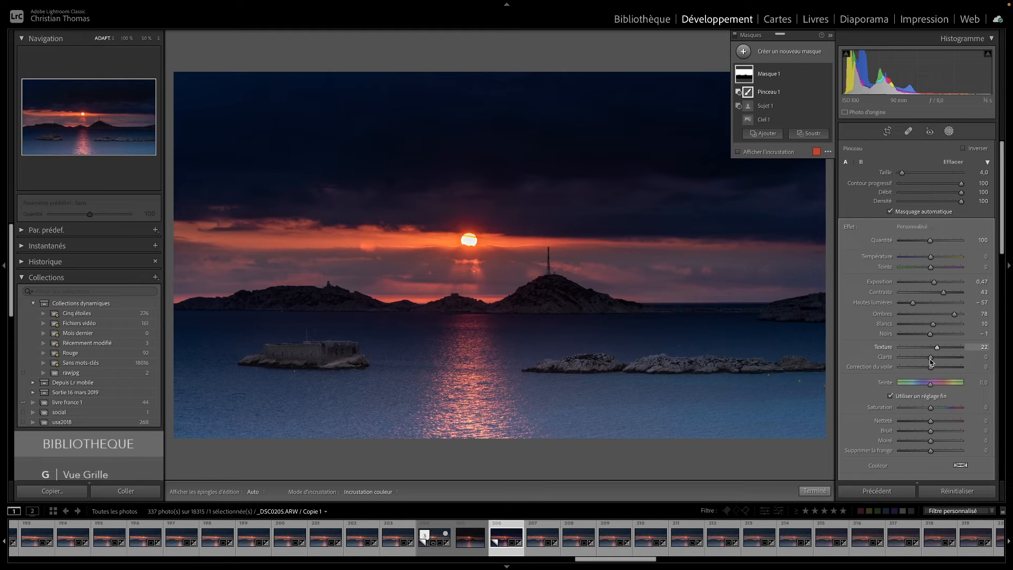
mouse_move(938, 361)
mouse_down()
mouse_move(907, 357)
mouse_move(932, 359)
mouse_up()
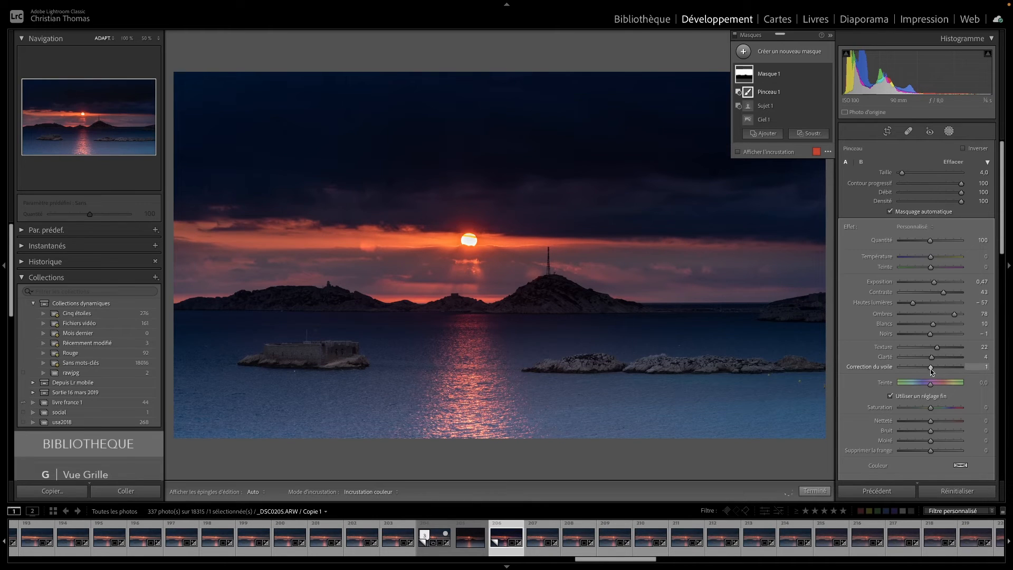
mouse_move(932, 369)
mouse_down()
mouse_move(912, 371)
mouse_move(949, 369)
mouse_move(927, 369)
mouse_up()
drag(931, 408, 937, 409)
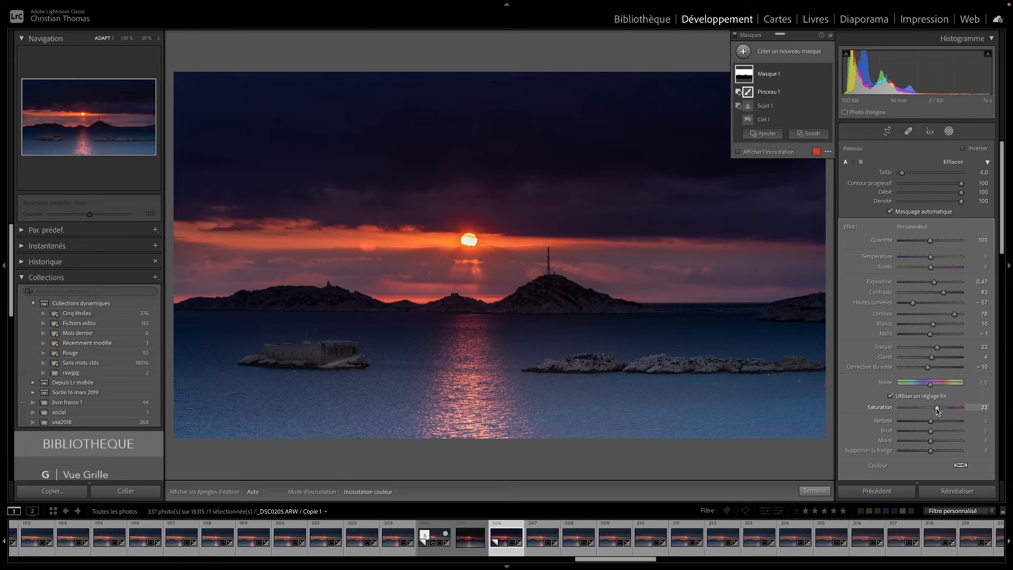
drag(931, 421, 933, 421)
click(950, 132)
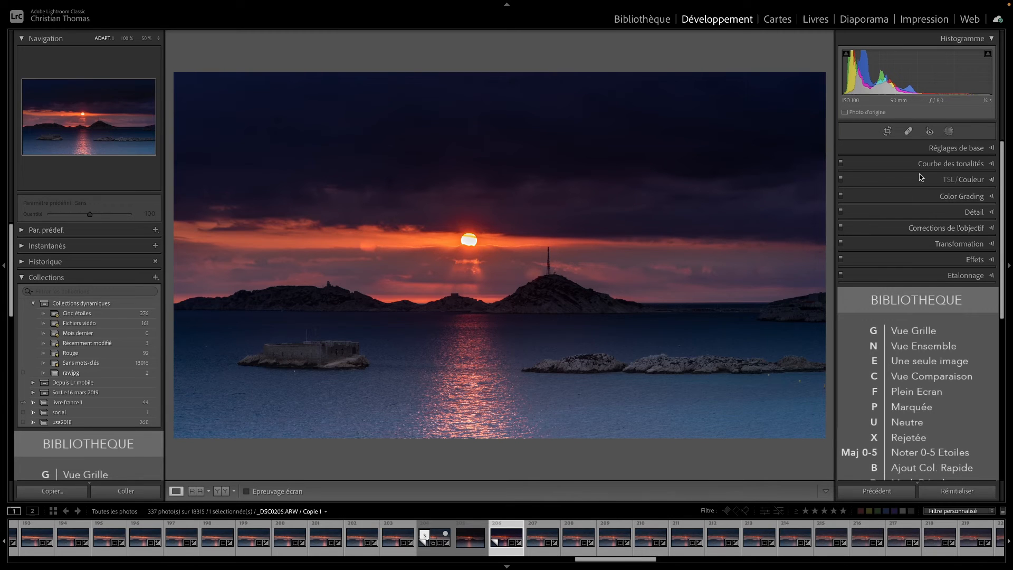
- Create a linear gradient mask fading from the photo's upper edge to just above the hills, and turn off its overlay
scroll(923, 176, down, 1)
click(950, 132)
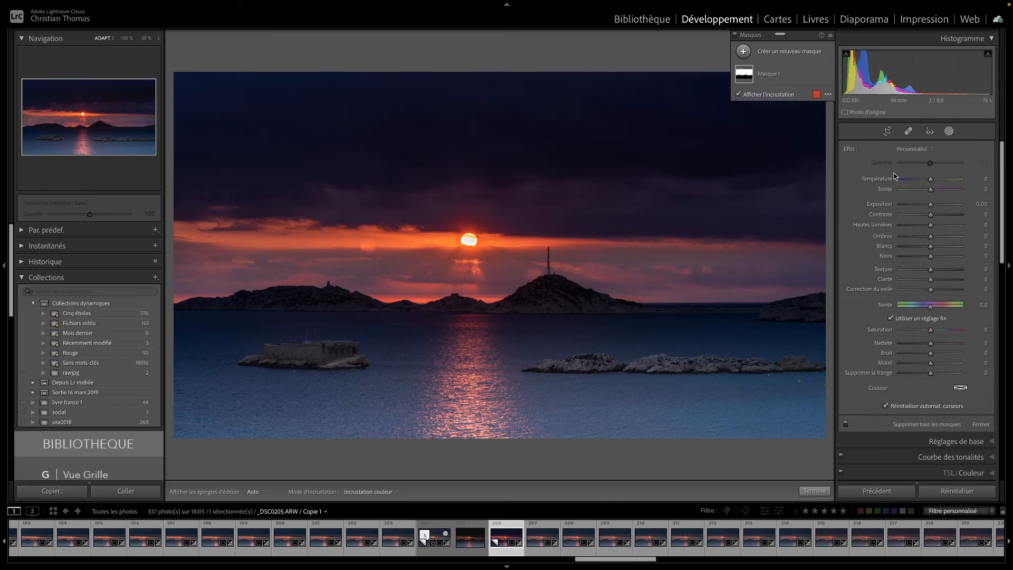
click(744, 52)
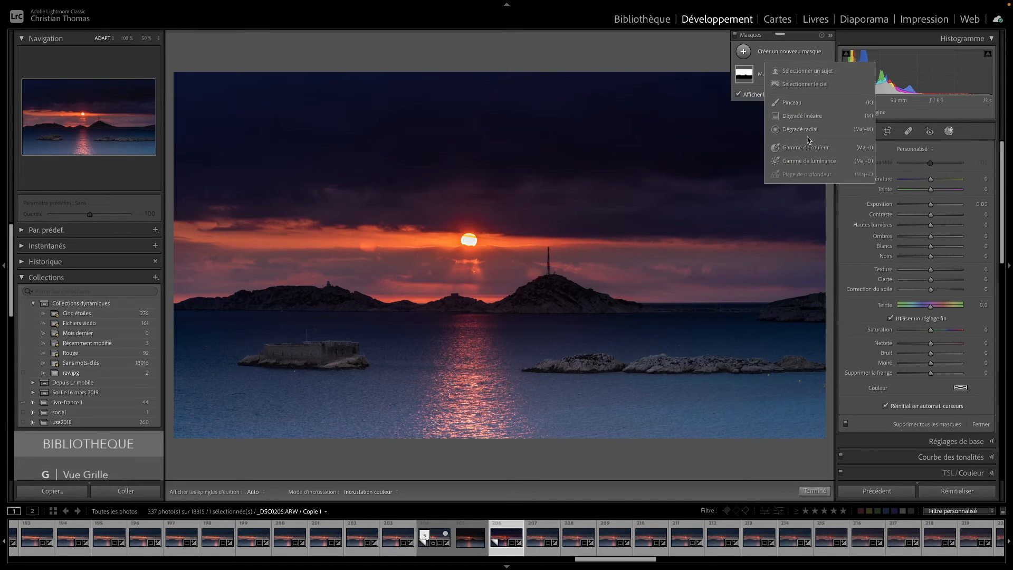
click(801, 116)
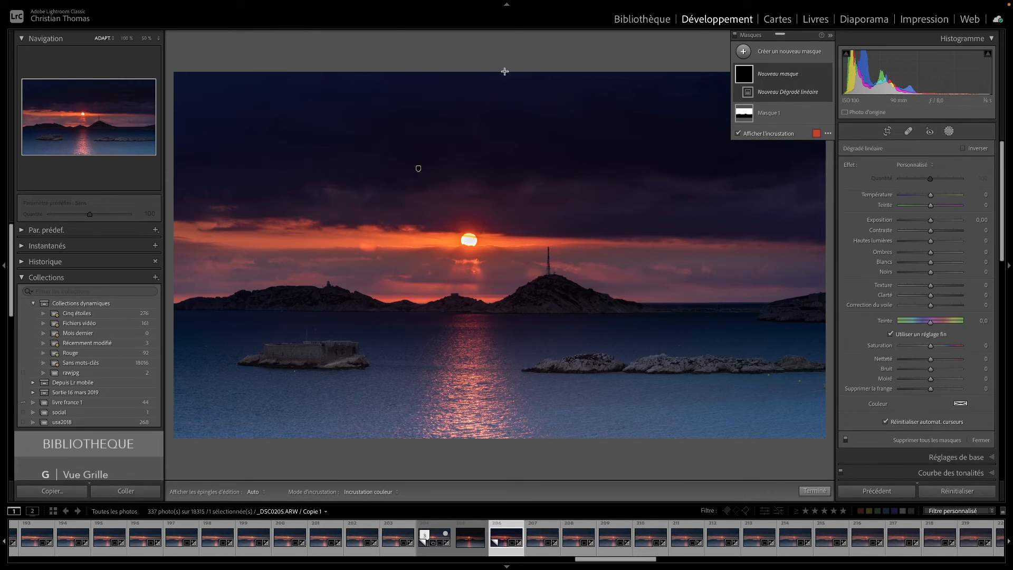
mouse_move(502, 71)
mouse_down()
mouse_move(508, 151)
mouse_move(497, 173)
mouse_move(496, 273)
mouse_up()
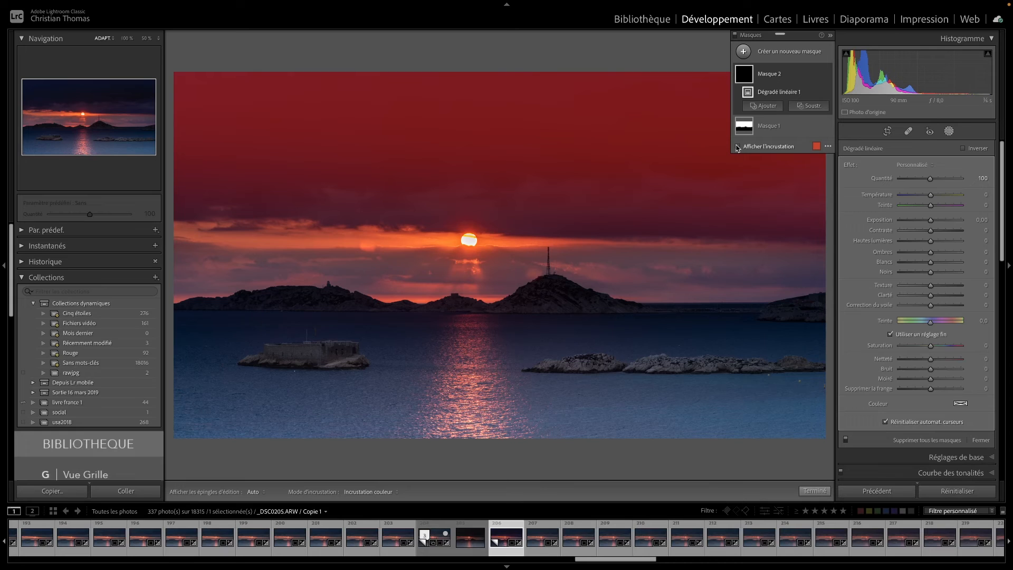
click(738, 147)
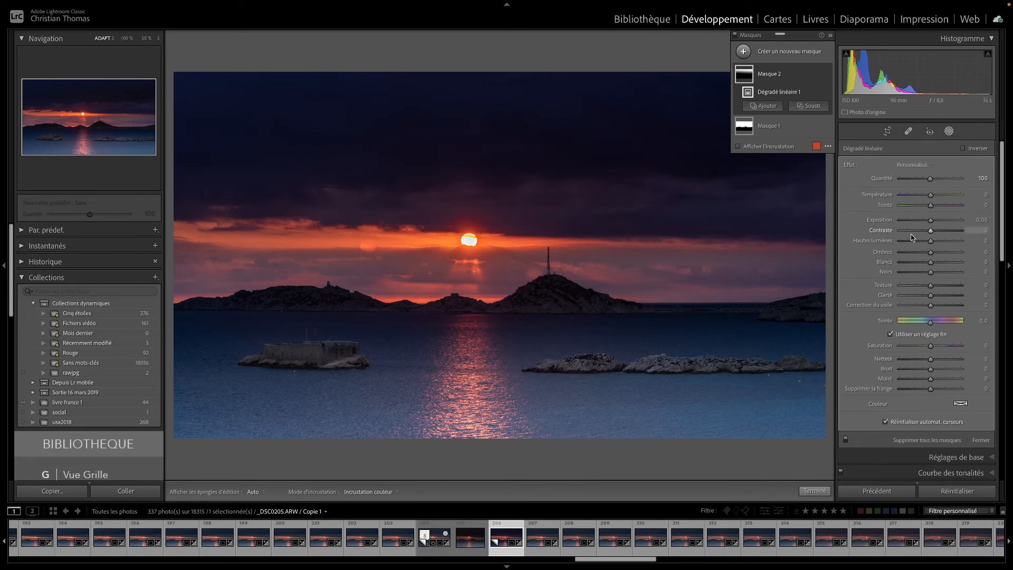
- Set the gradient's exposure to 0.66, contrast 23, highlights -42, shadows 49, whites -19, blacks -3, texture 28, clarity 15 and dehaze 4, and close masking
drag(930, 220, 945, 253)
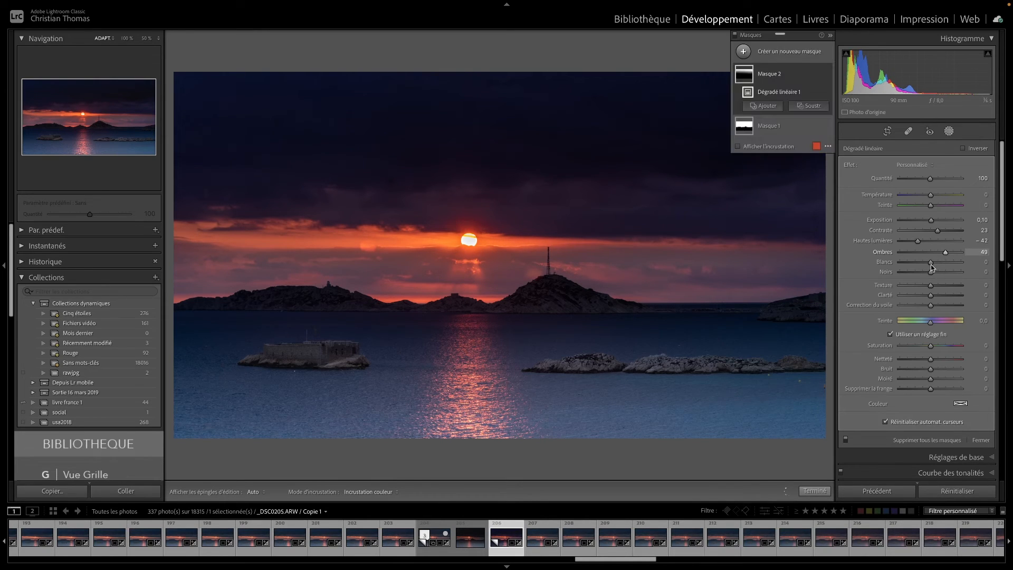
drag(932, 274, 925, 262)
drag(932, 286, 928, 306)
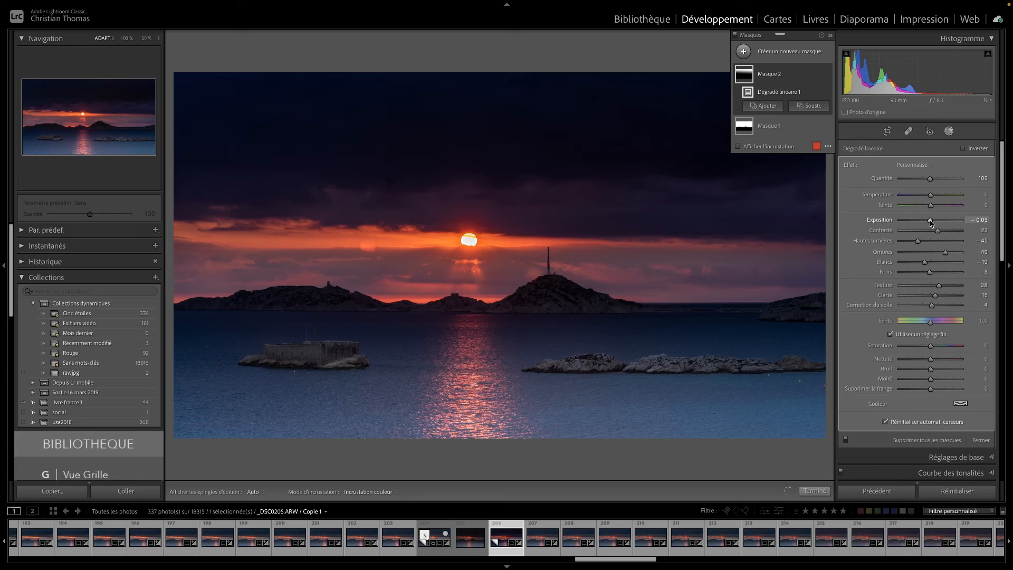
drag(931, 220, 936, 223)
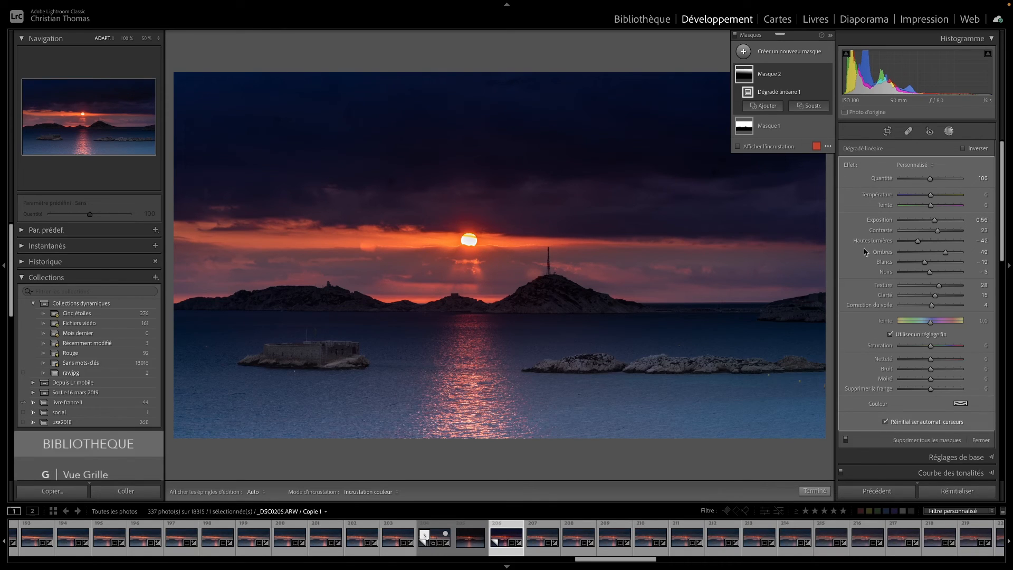
click(979, 441)
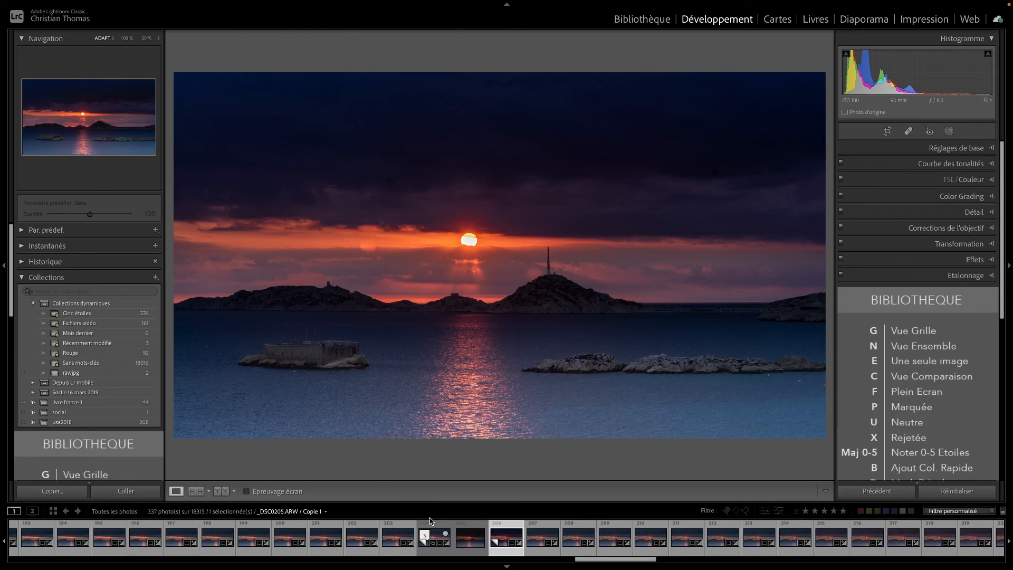
- Compare the finished reference copy and the neighbouring darker version with the current edit, ending back on the working copy
click(436, 534)
click(436, 534)
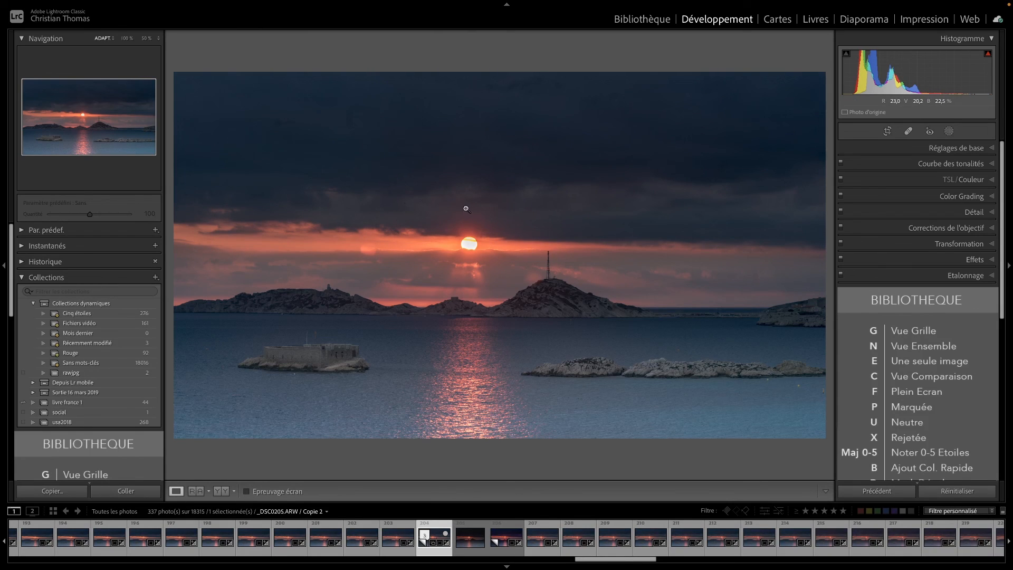
click(471, 525)
click(504, 526)
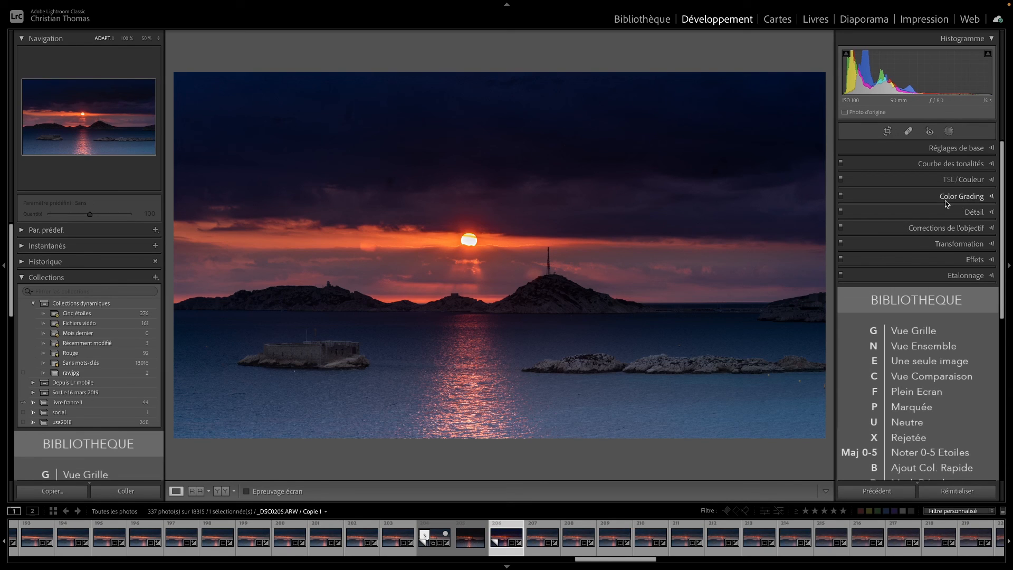
- Reopen masking on the working copy with its existing sky and gradient masks
click(949, 132)
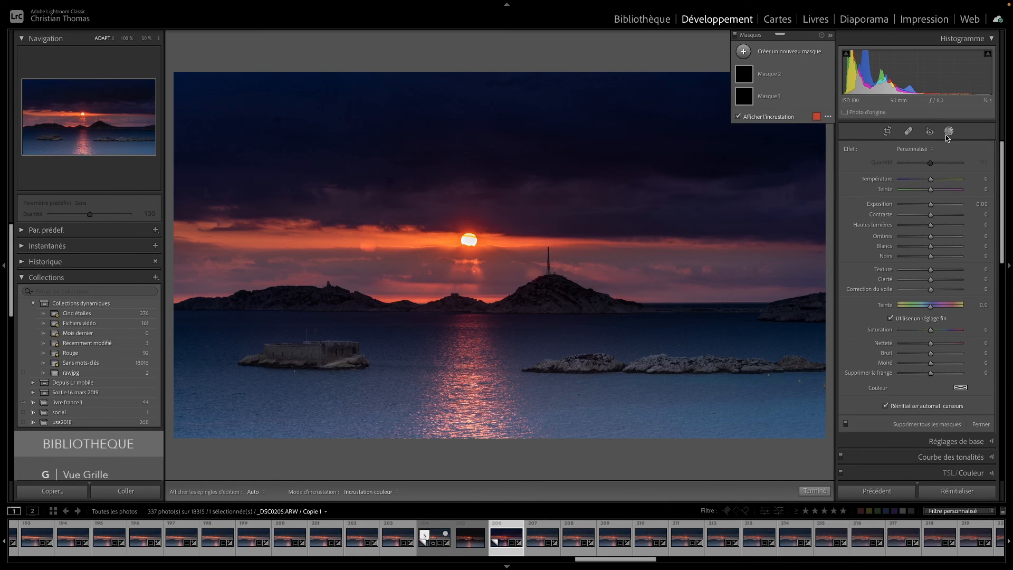